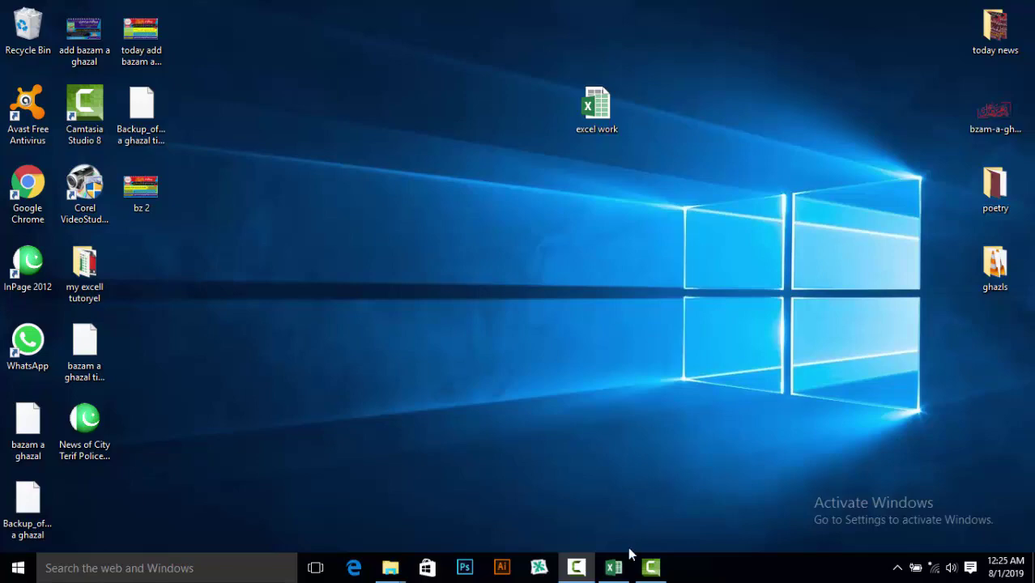
Step: Switch to the excel work workbook and preview the AutoSum, Fill and Clear menus
click(617, 569)
click(615, 568)
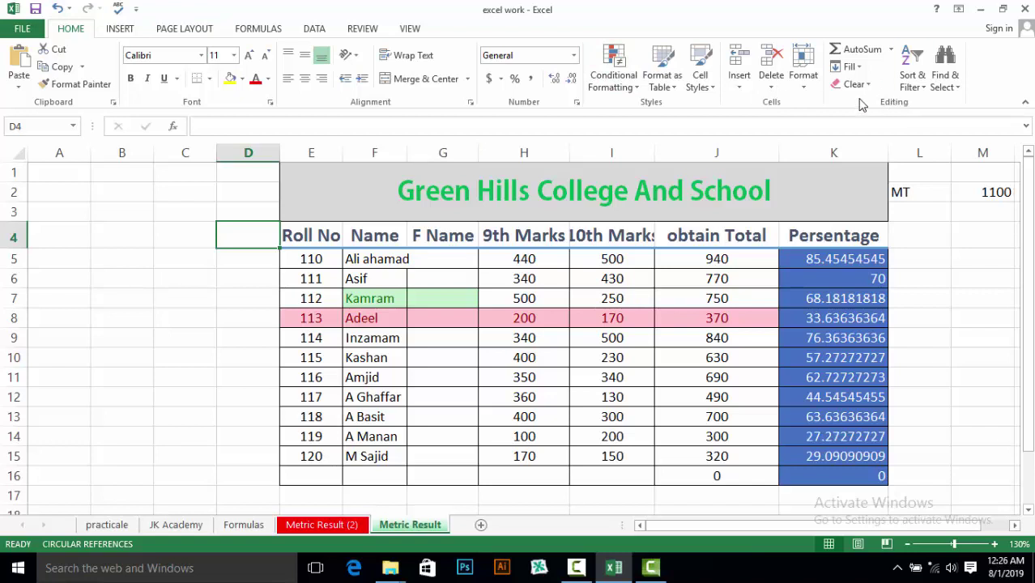
click(891, 51)
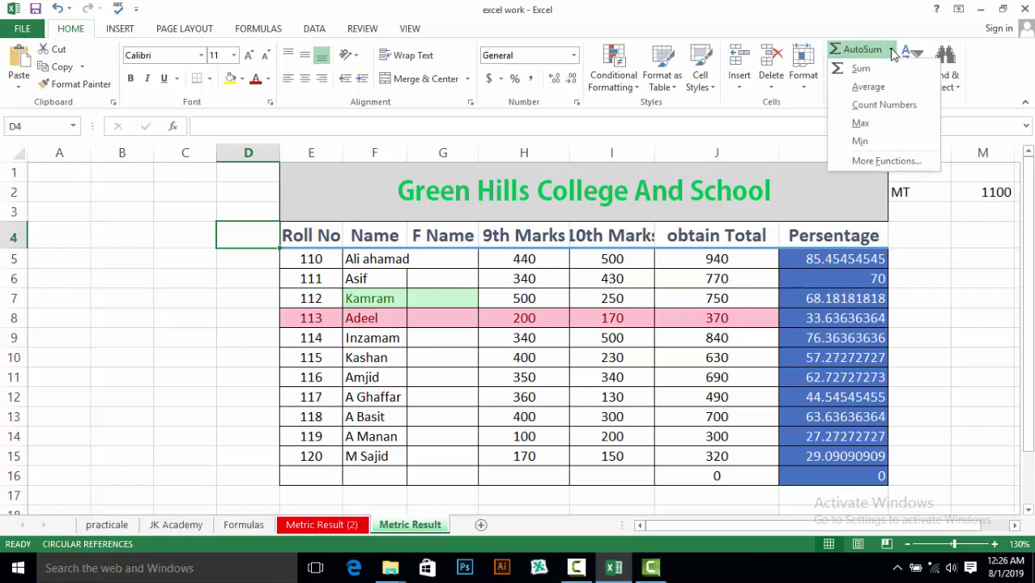
click(891, 51)
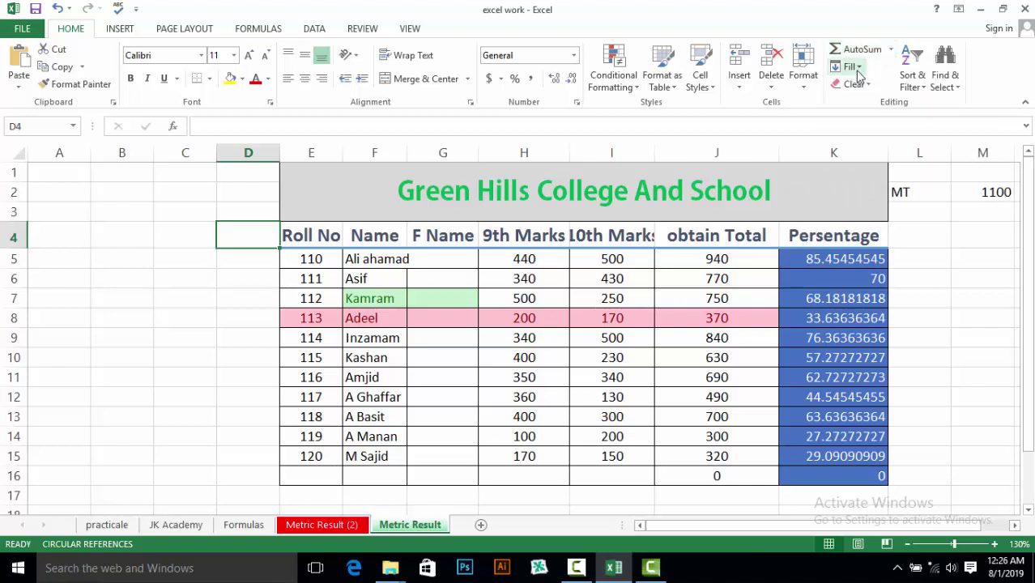
click(857, 68)
click(890, 73)
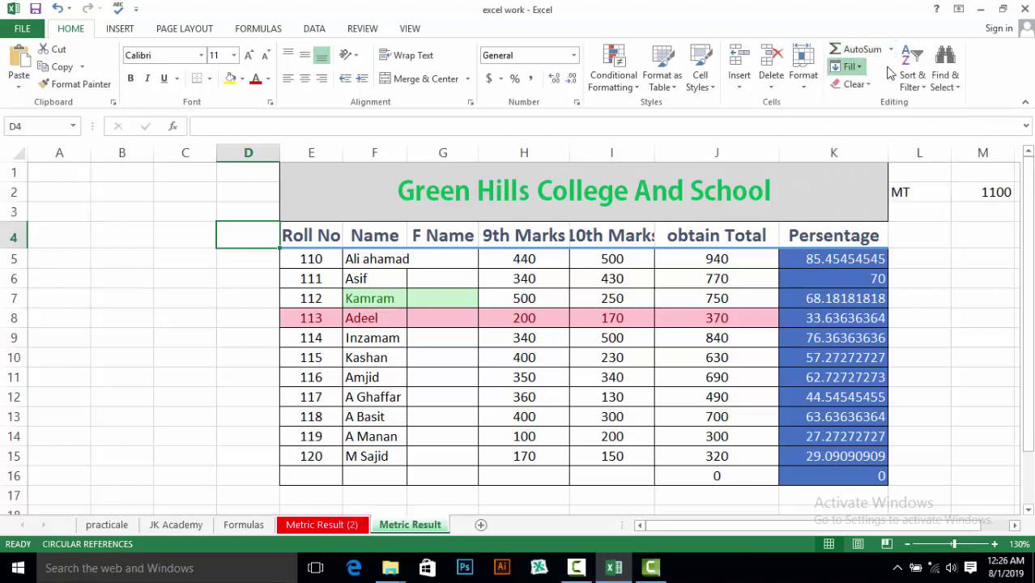
click(869, 85)
Step: Close the Clear menu and show the AutoSum list of Sum, Average, Count Numbers, Max, Min
click(870, 89)
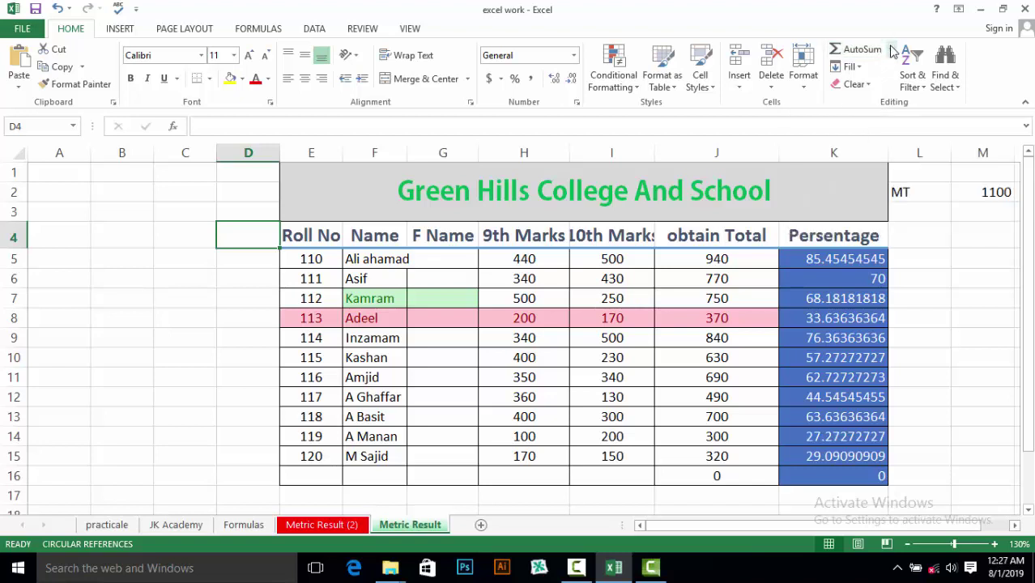
click(891, 50)
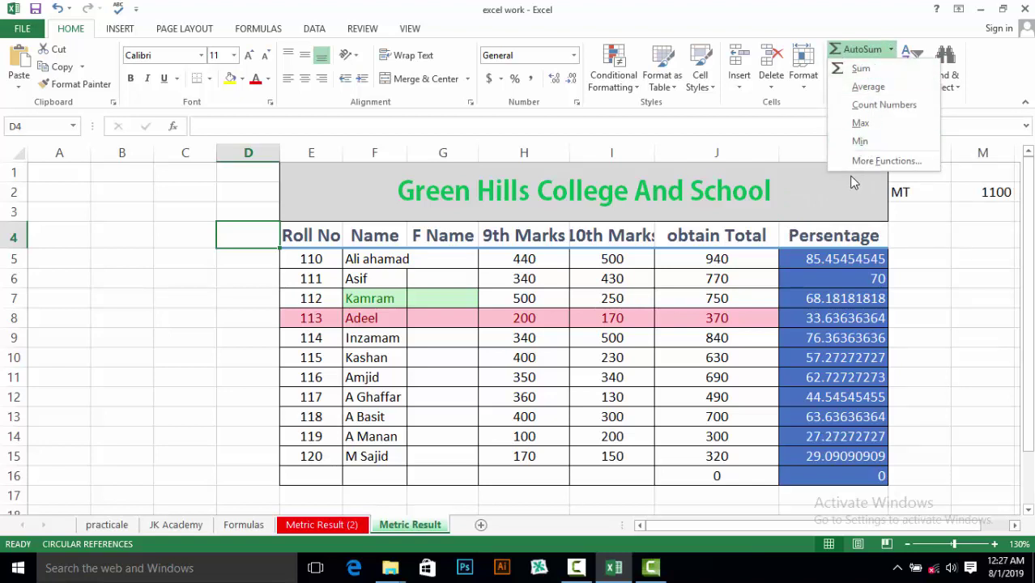
click(276, 34)
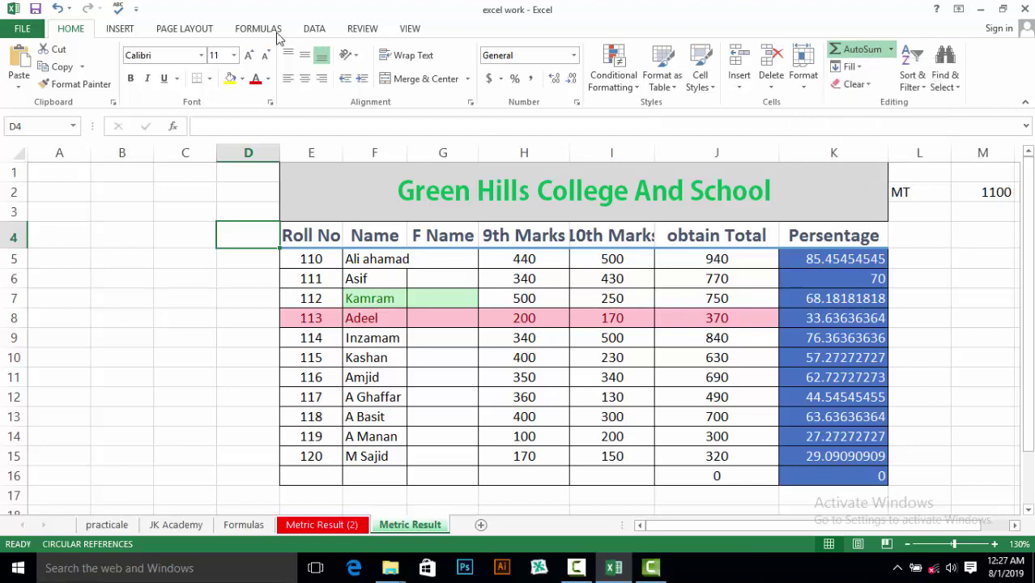
click(71, 29)
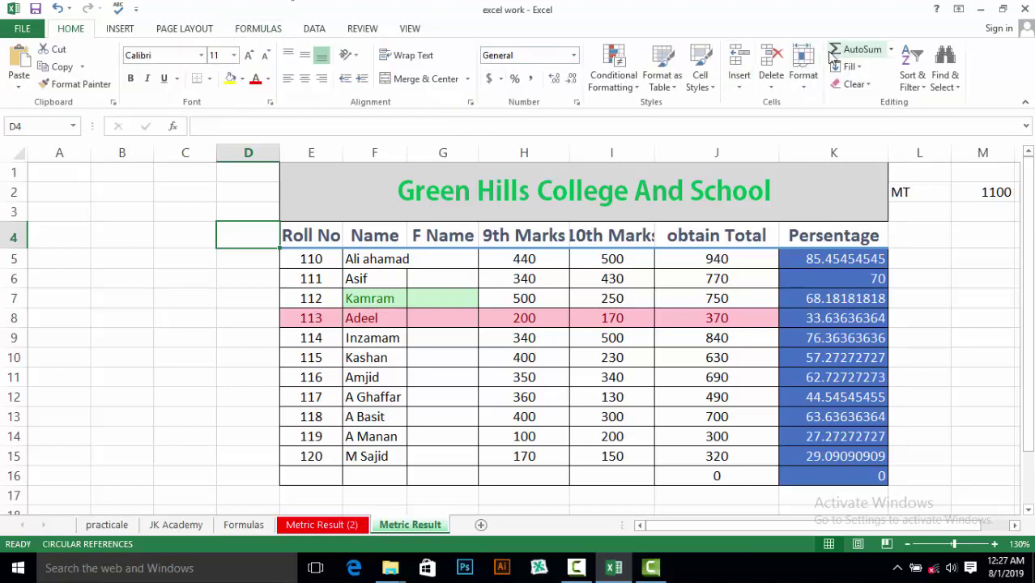
click(890, 50)
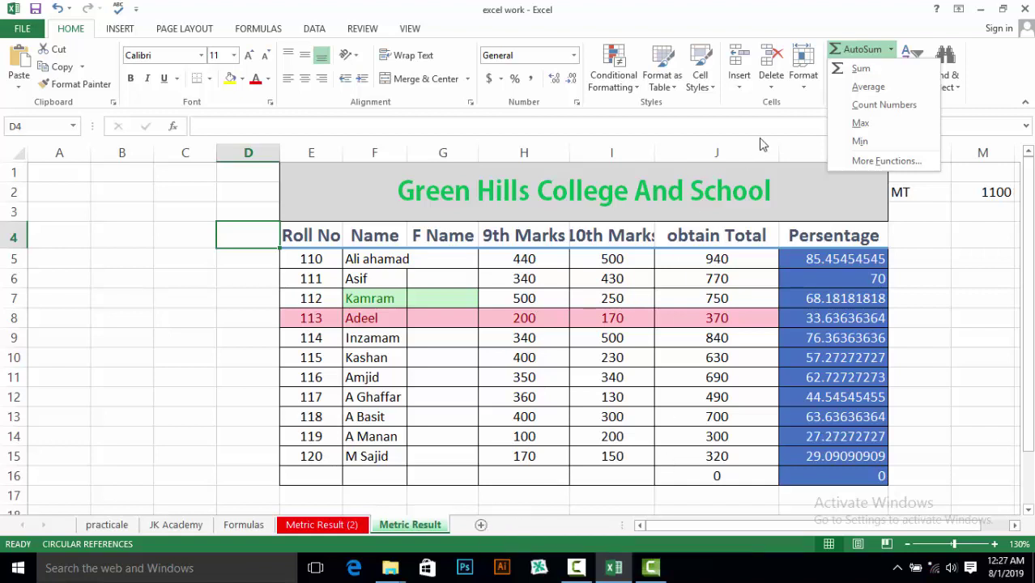
Step: Insert a new blank worksheet, Sheet2, into the workbook
click(803, 87)
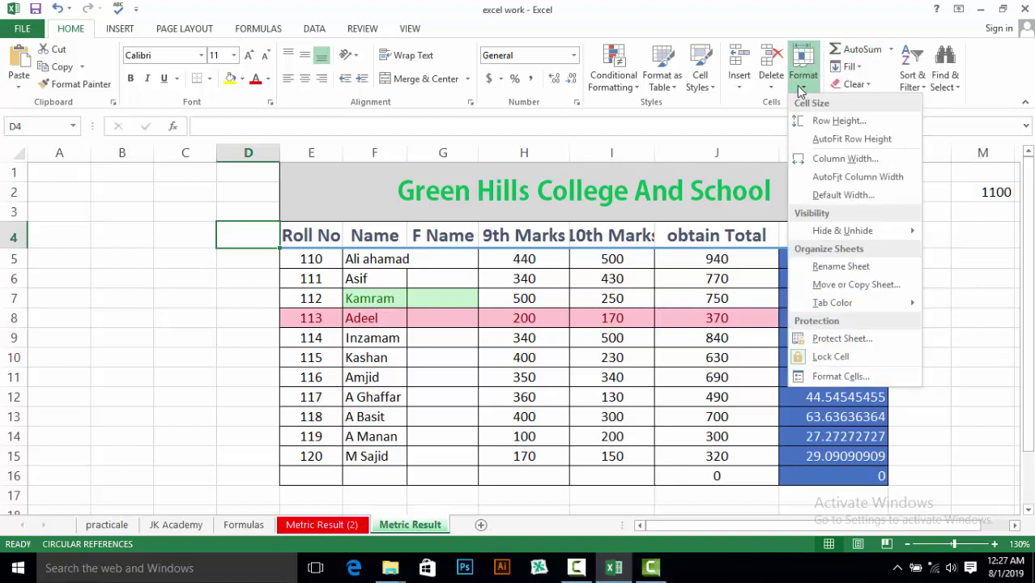
click(740, 87)
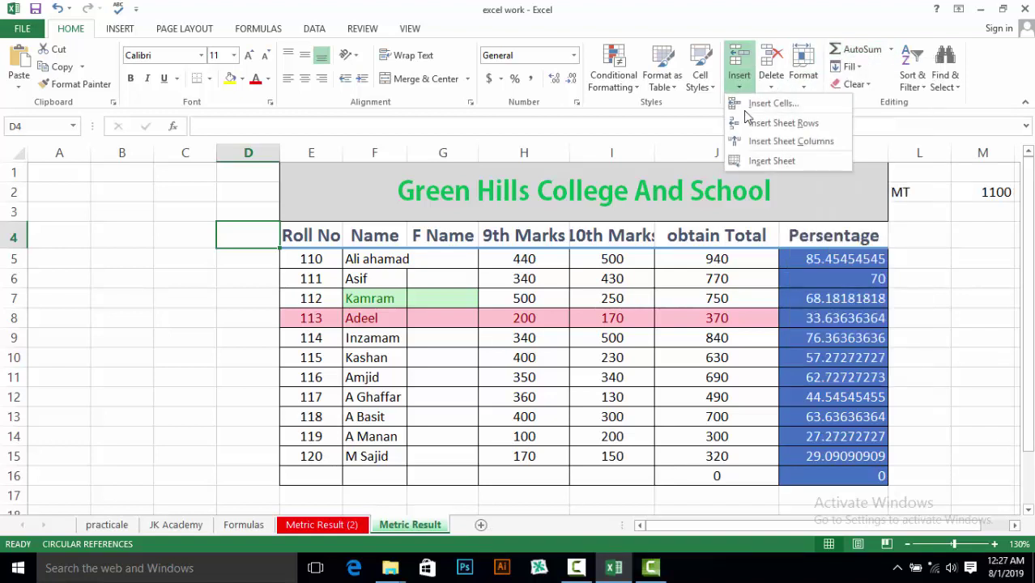
click(746, 166)
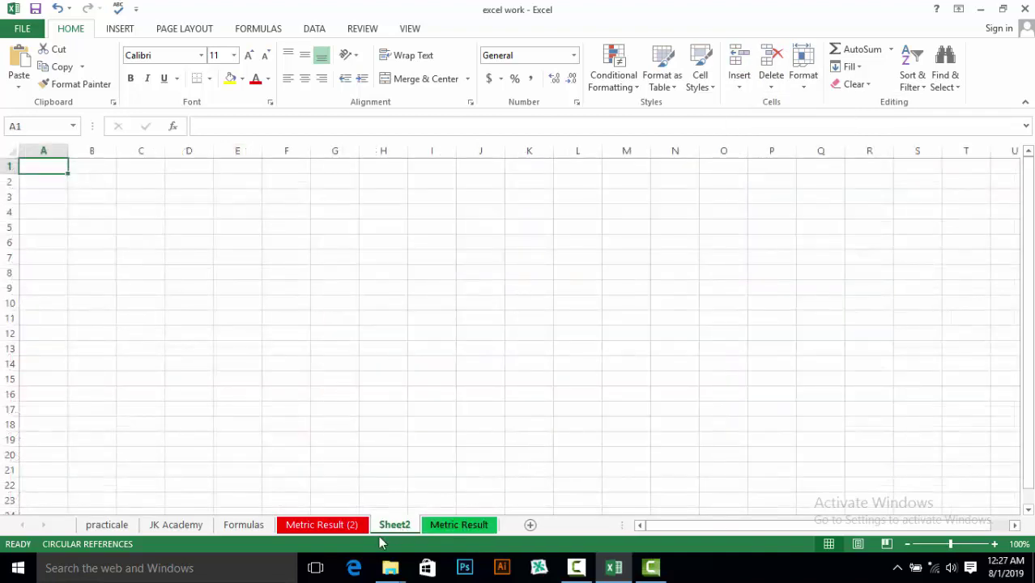
Step: Rename Sheet2 to 'Excell Functions'
right_click(392, 528)
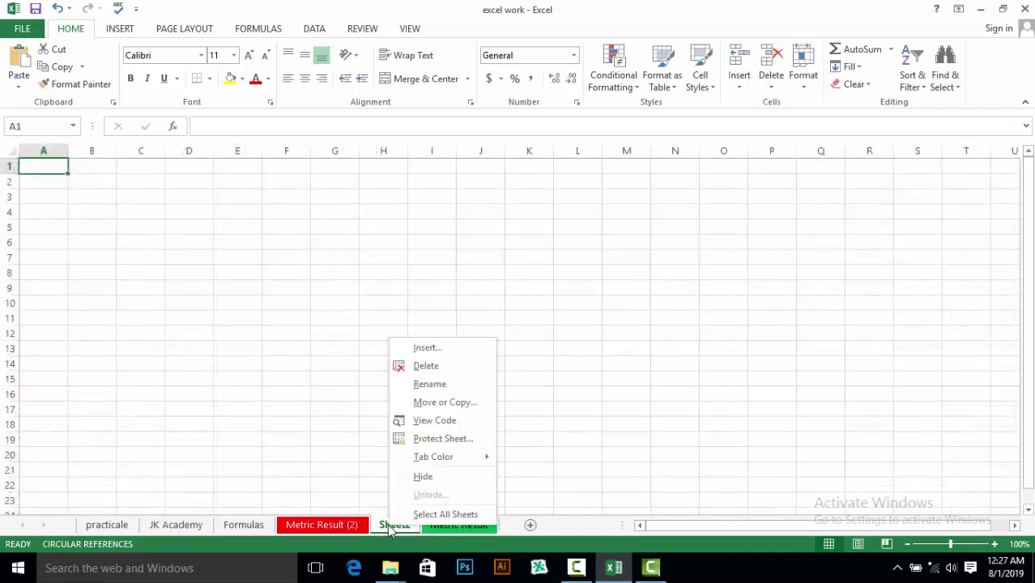
key(Escape)
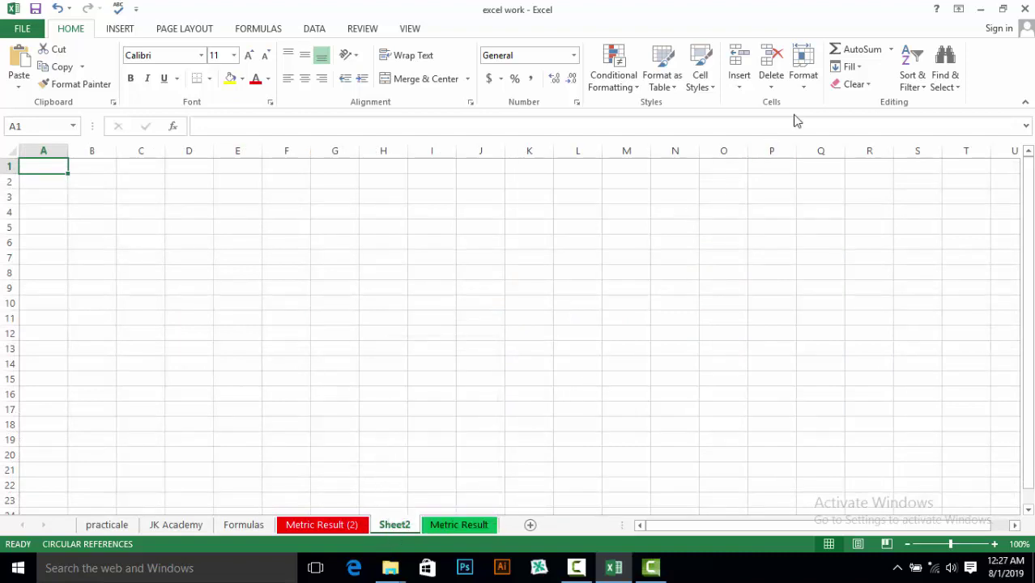
click(804, 84)
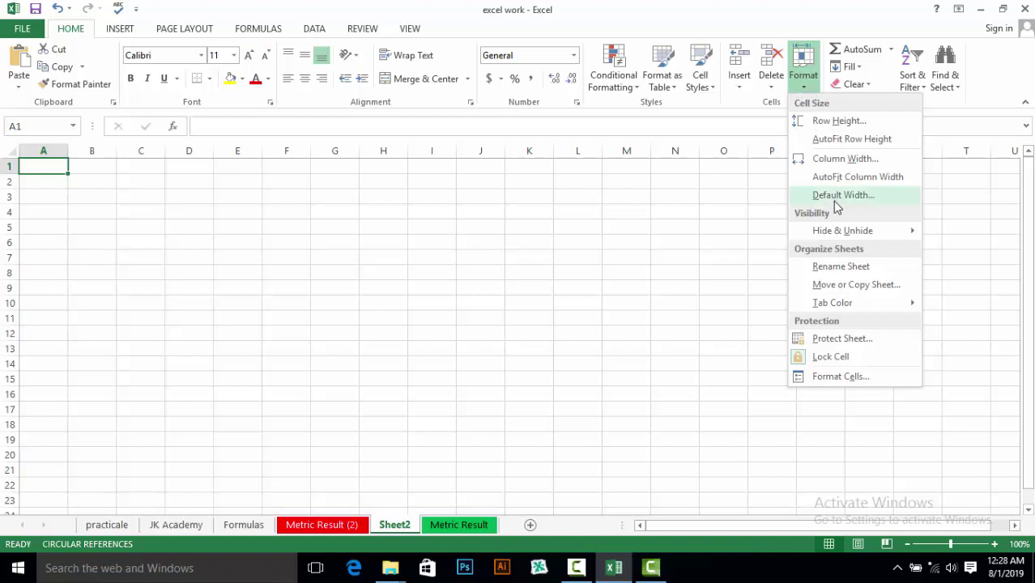
click(842, 269)
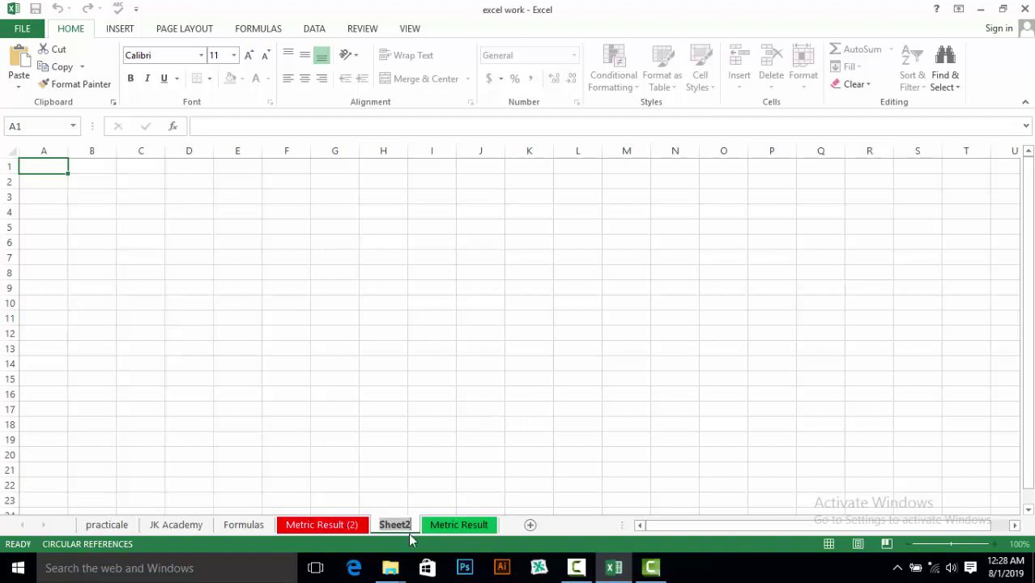
key(BackSpace)
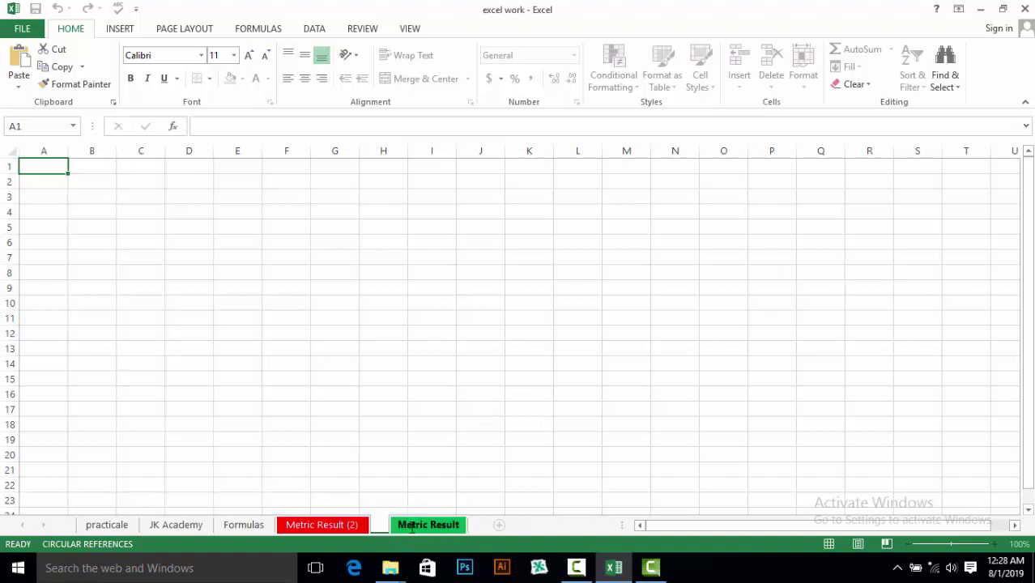
text(Ex)
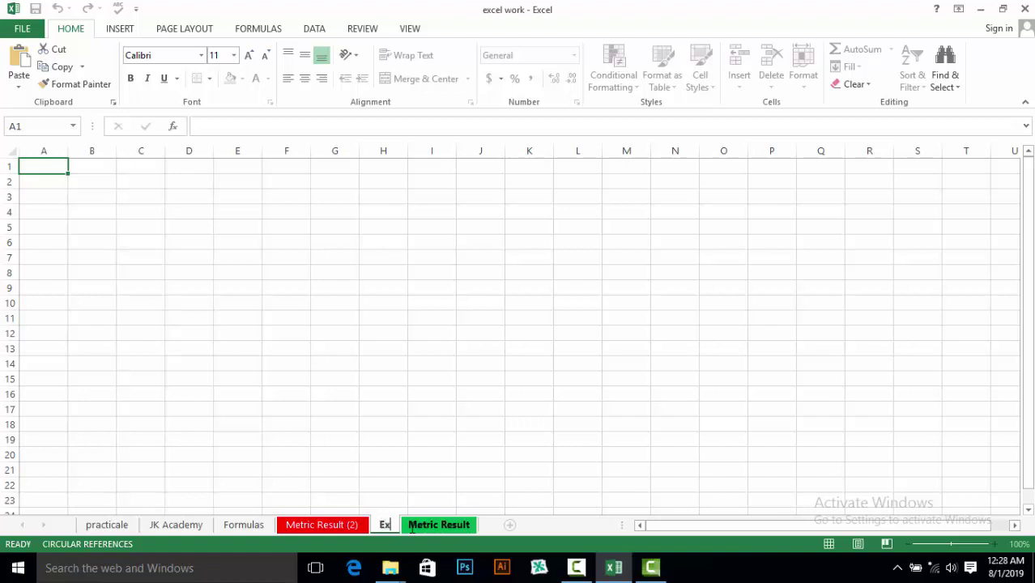
text(cell)
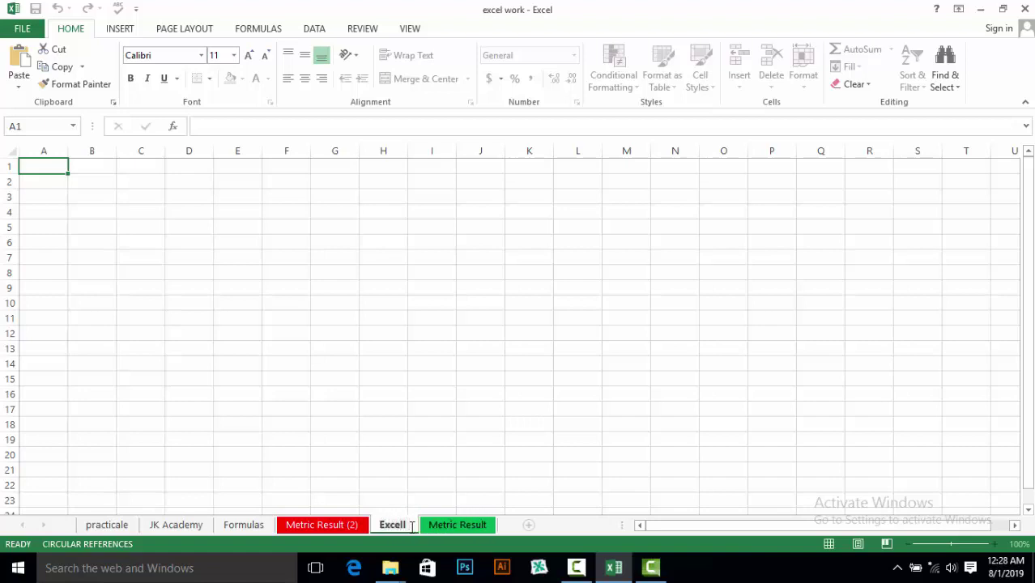
text( Func)
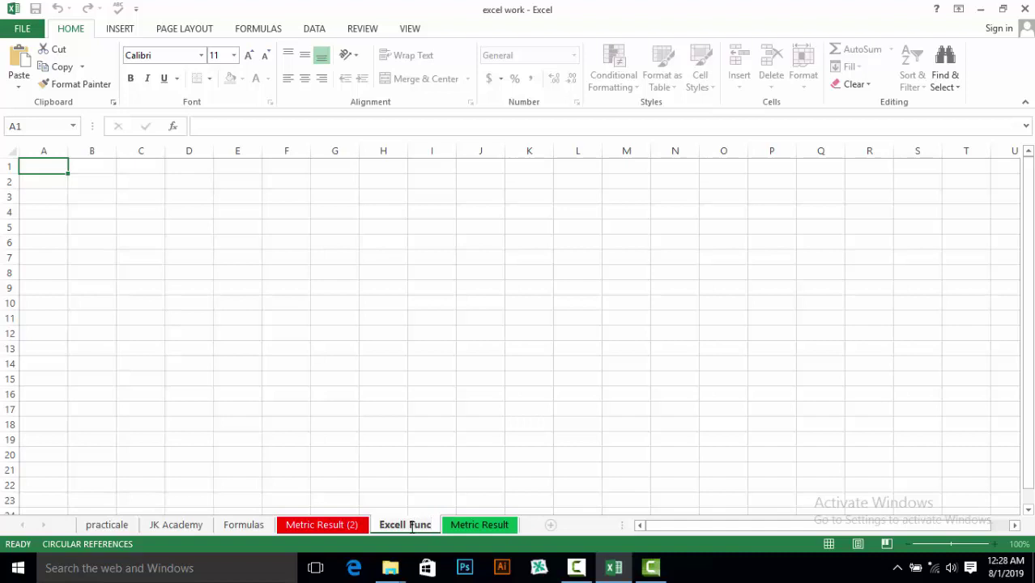
text(tions)
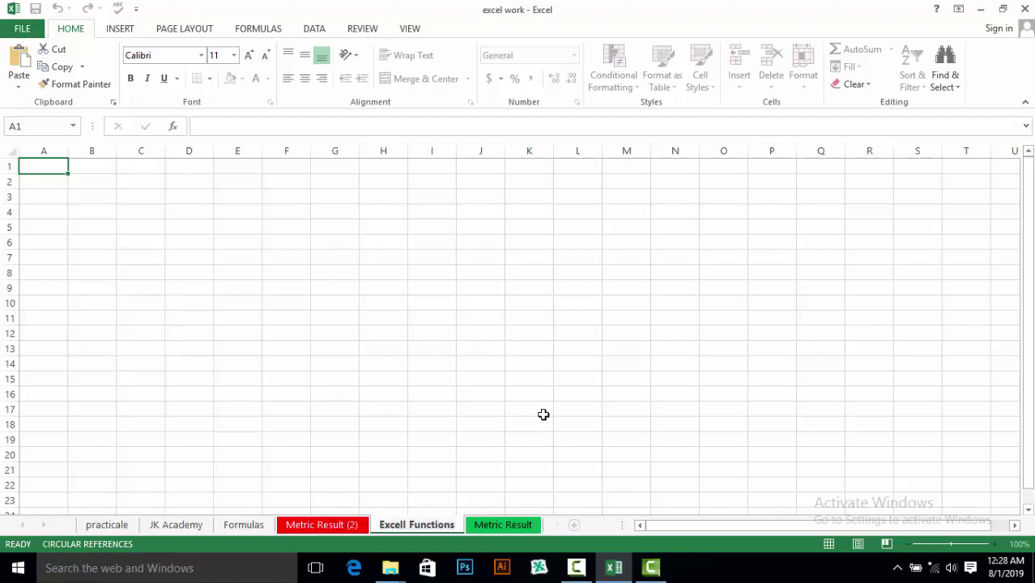
click(543, 415)
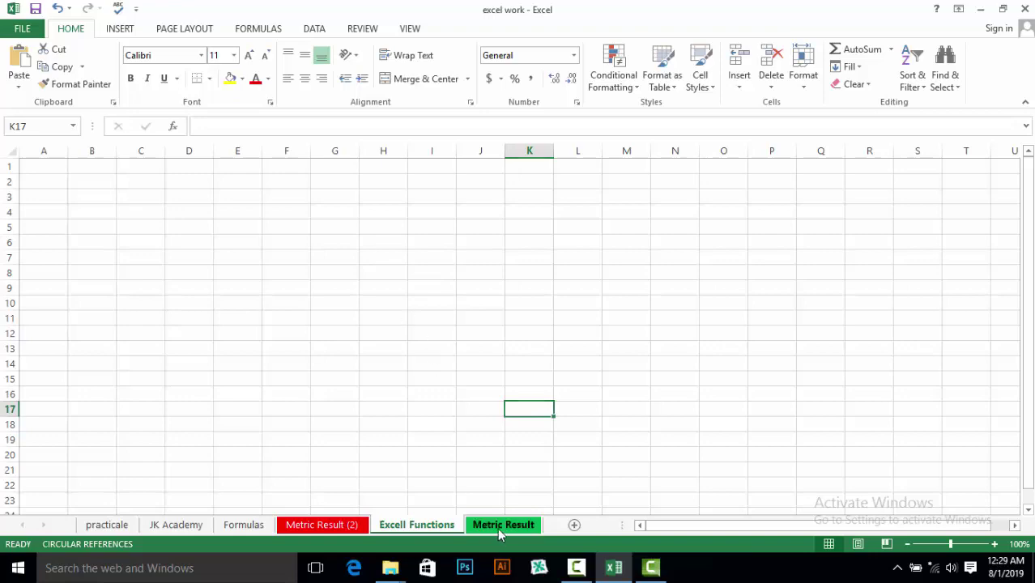
Step: Move Metric Result ahead of Excell Functions, switch to Excell Functions and zoom in twice
drag(497, 529, 397, 526)
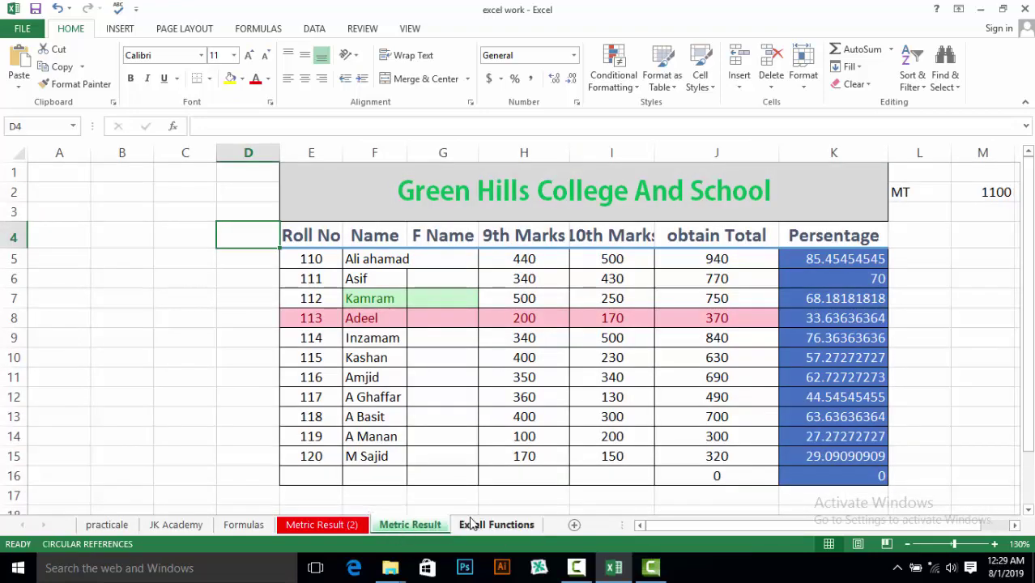
click(478, 526)
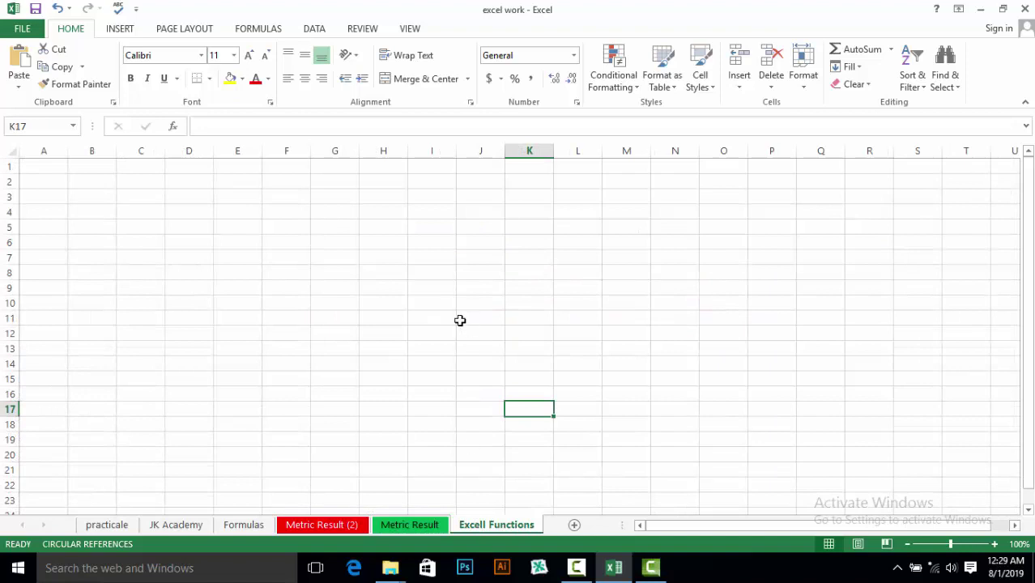
click(388, 218)
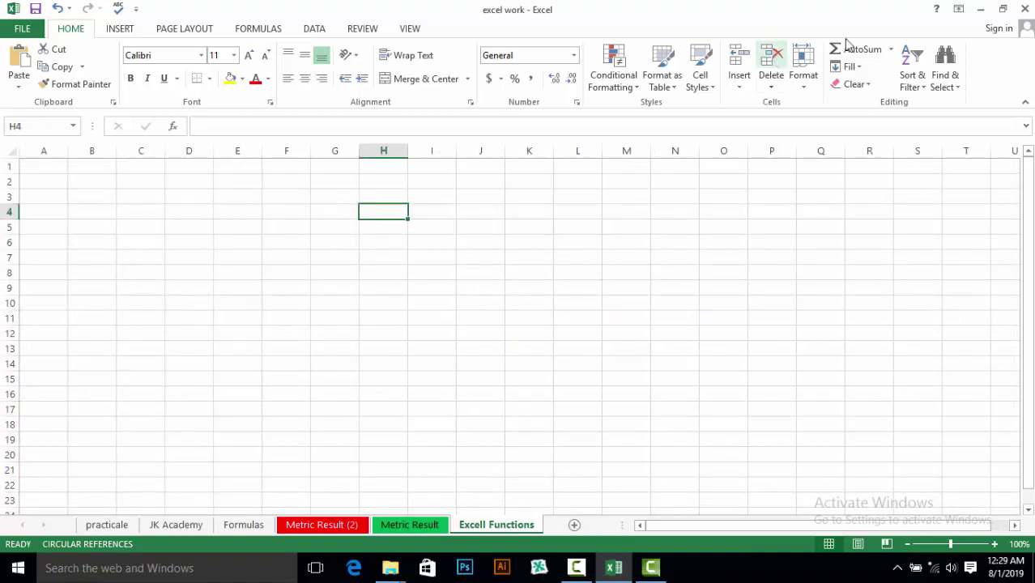
click(890, 49)
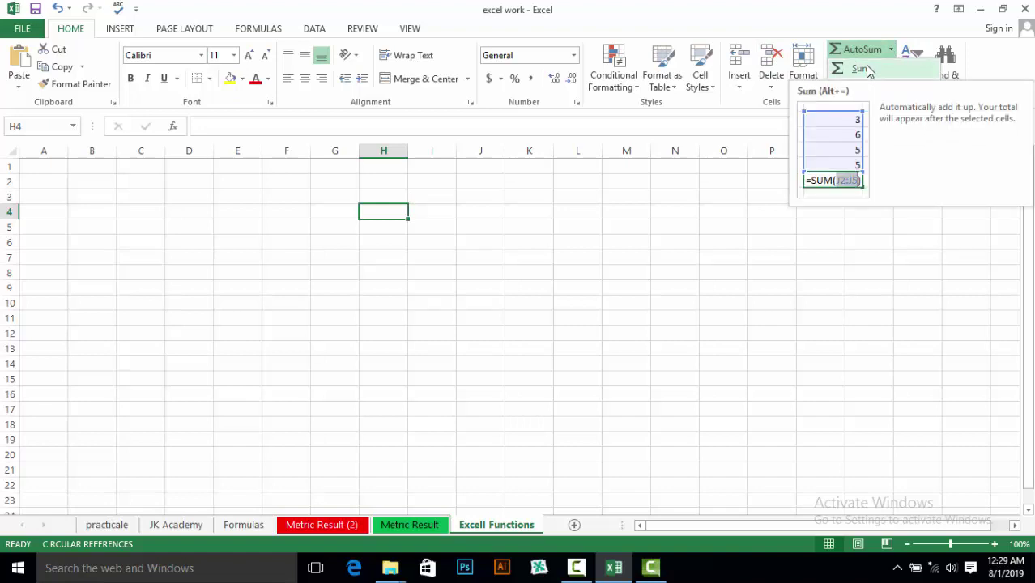
click(478, 197)
click(478, 197)
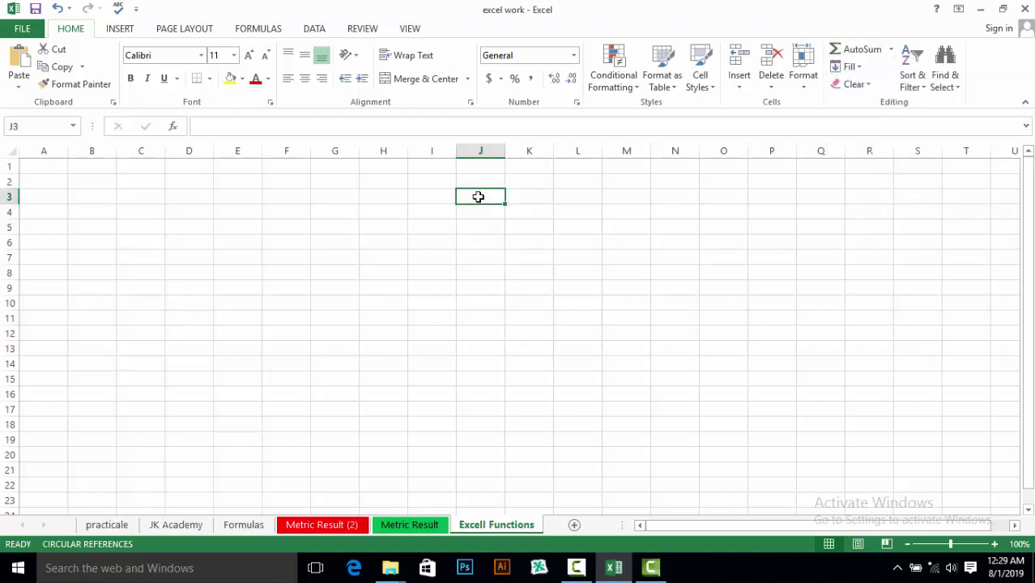
click(994, 545)
click(994, 545)
click(995, 544)
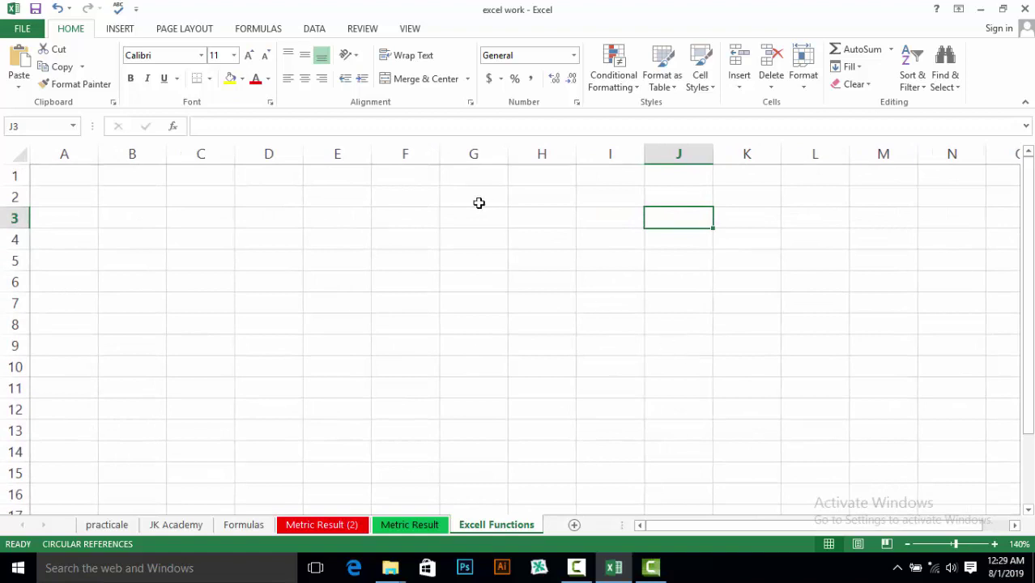
Step: Enter 40, 50, 60, 70, 3 and 15 into cells F3 through F8
click(416, 217)
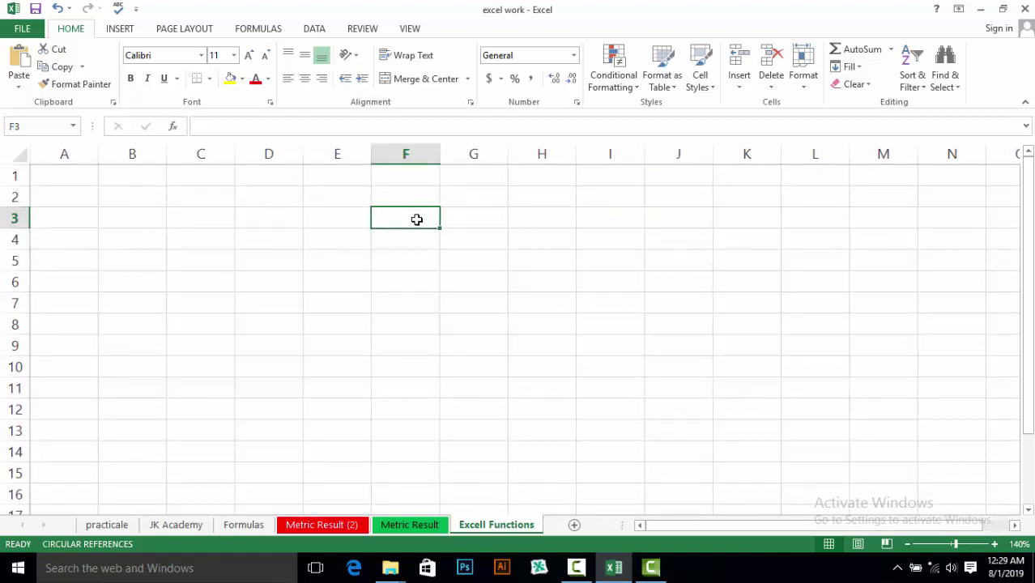
text(40)
click(421, 244)
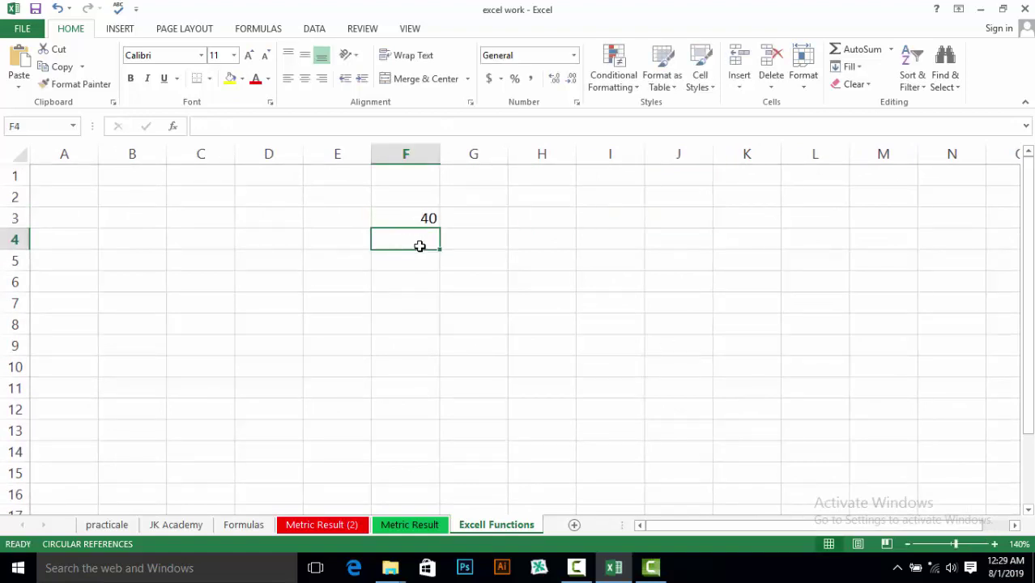
text(50)
click(408, 262)
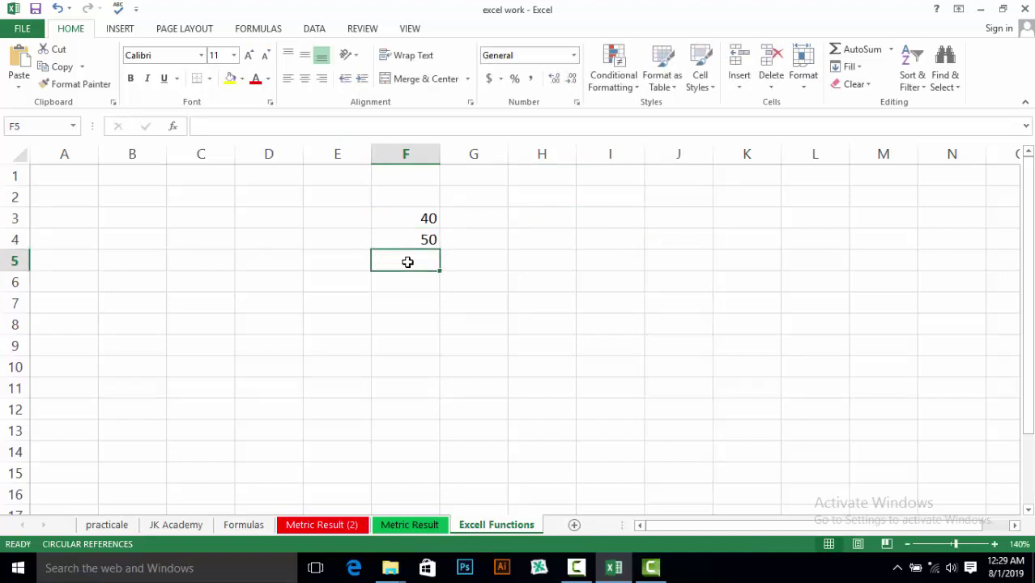
text(60)
click(406, 282)
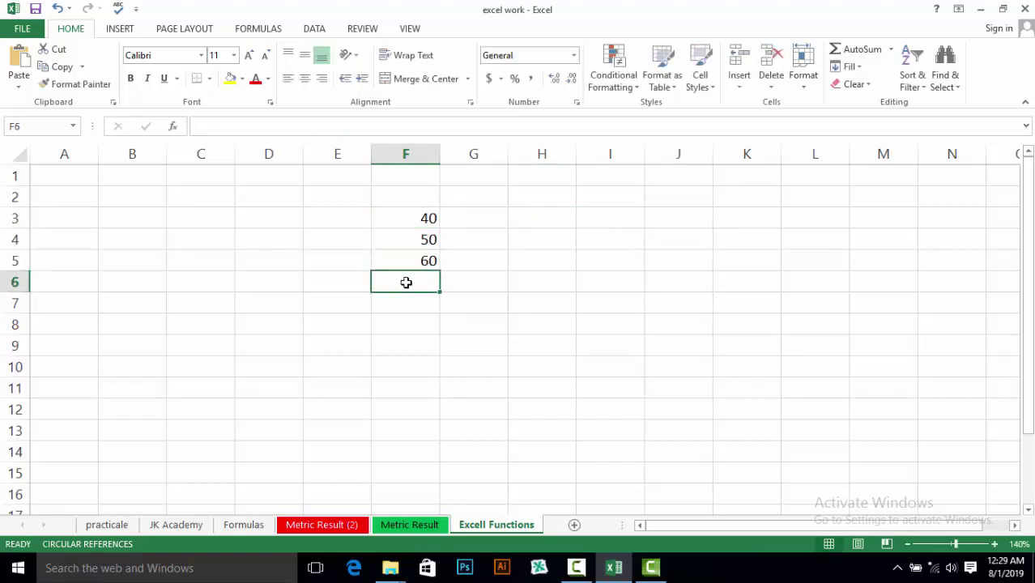
text(70)
click(406, 300)
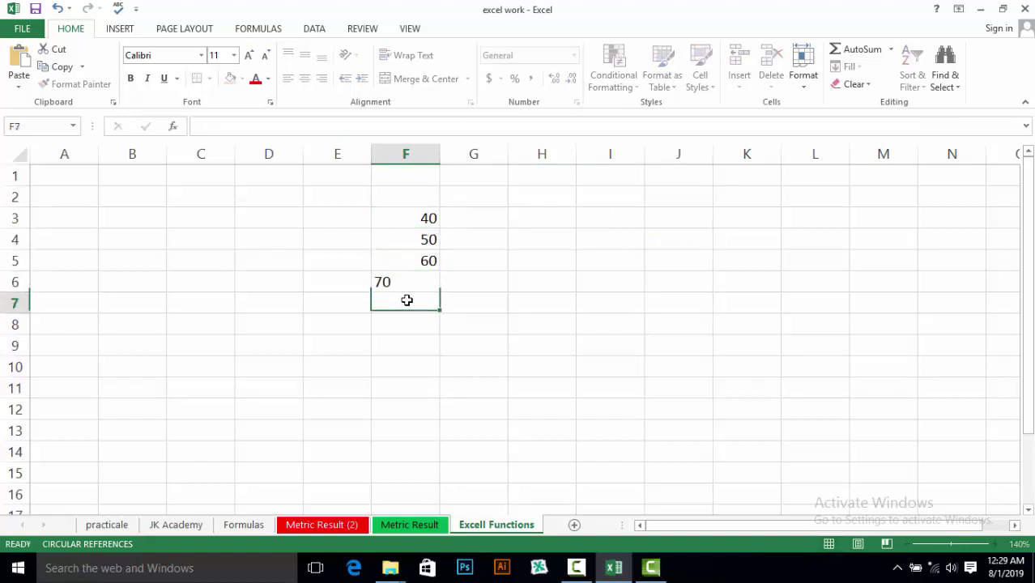
text(3)
click(392, 322)
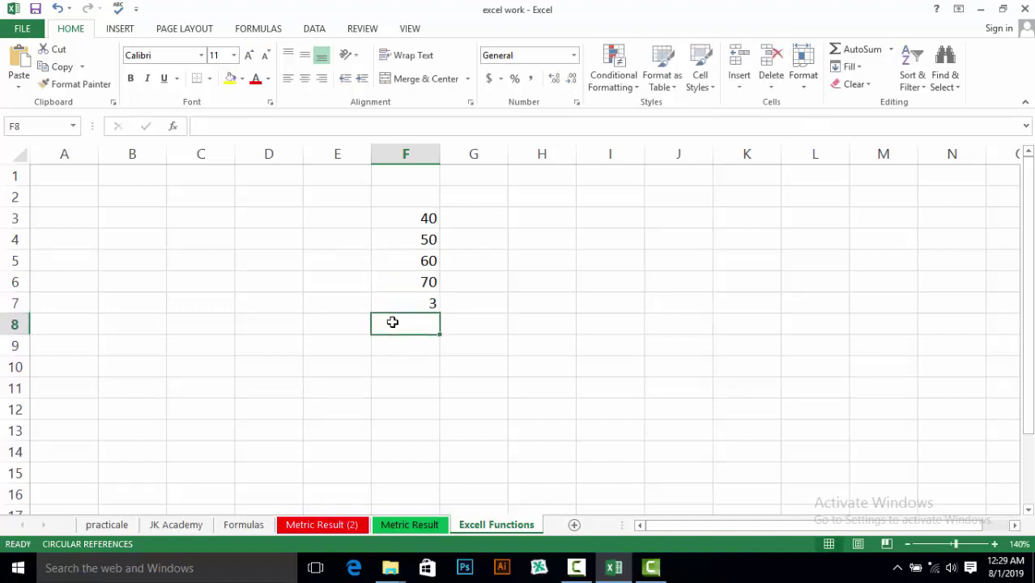
text(15)
click(499, 305)
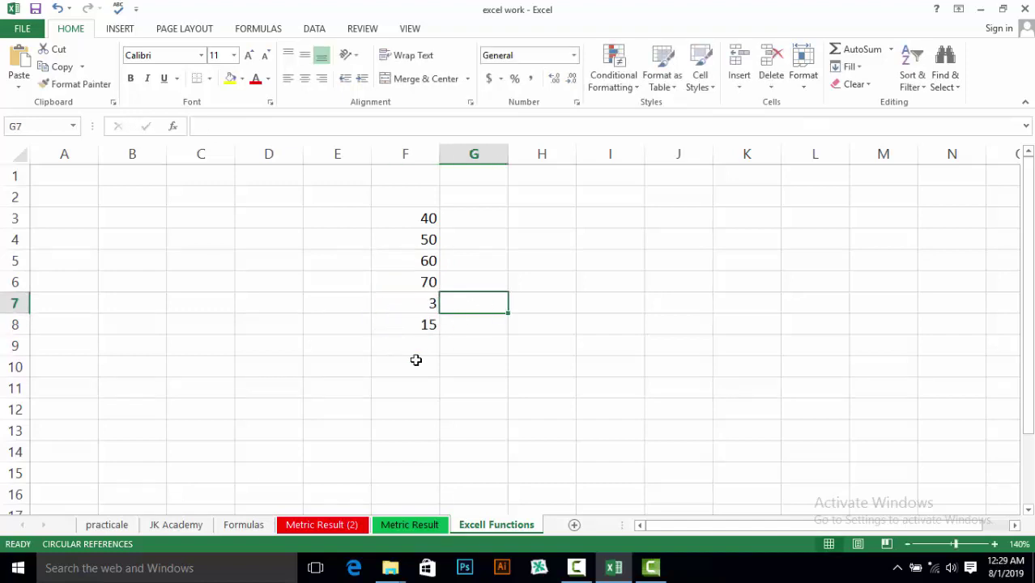
Step: Label cell E9 'Addition' and select F9 beside it
click(413, 334)
click(413, 348)
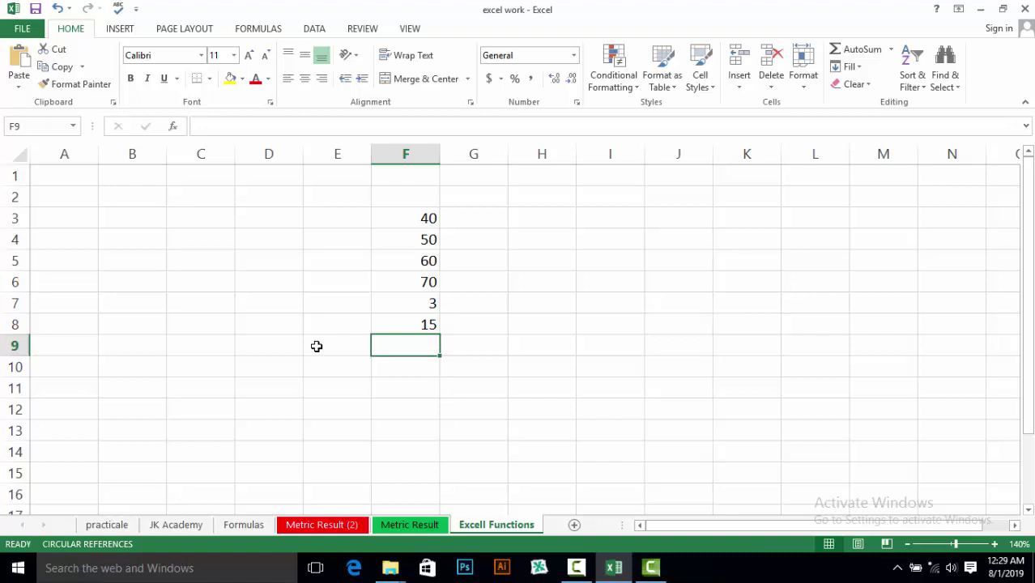
click(317, 346)
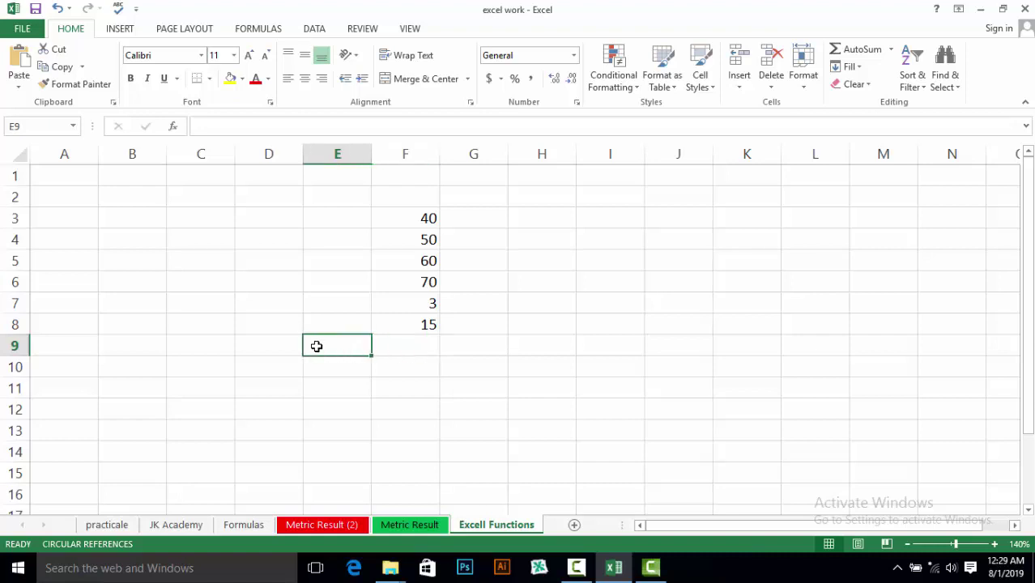
text(Addi)
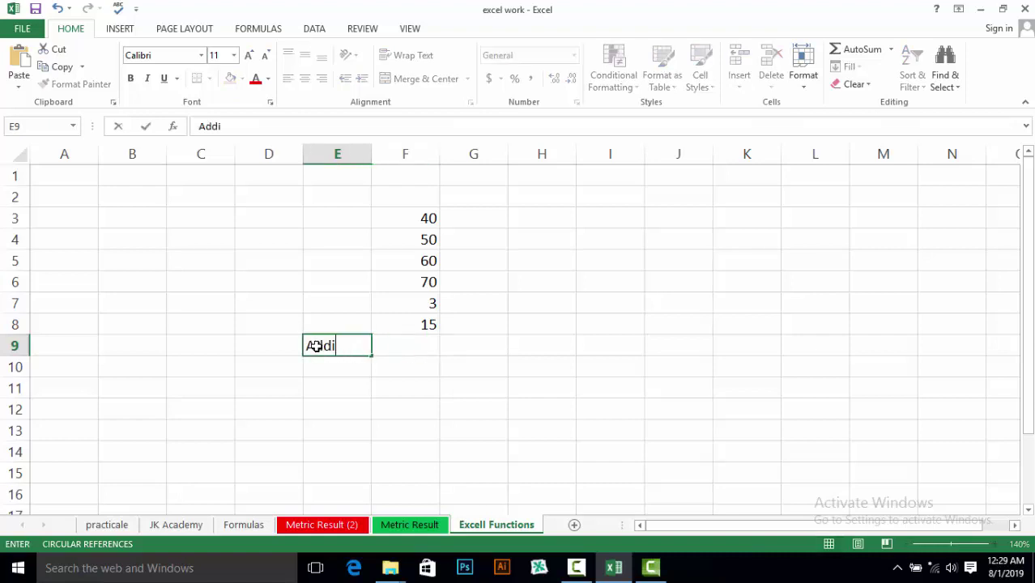
text(tion)
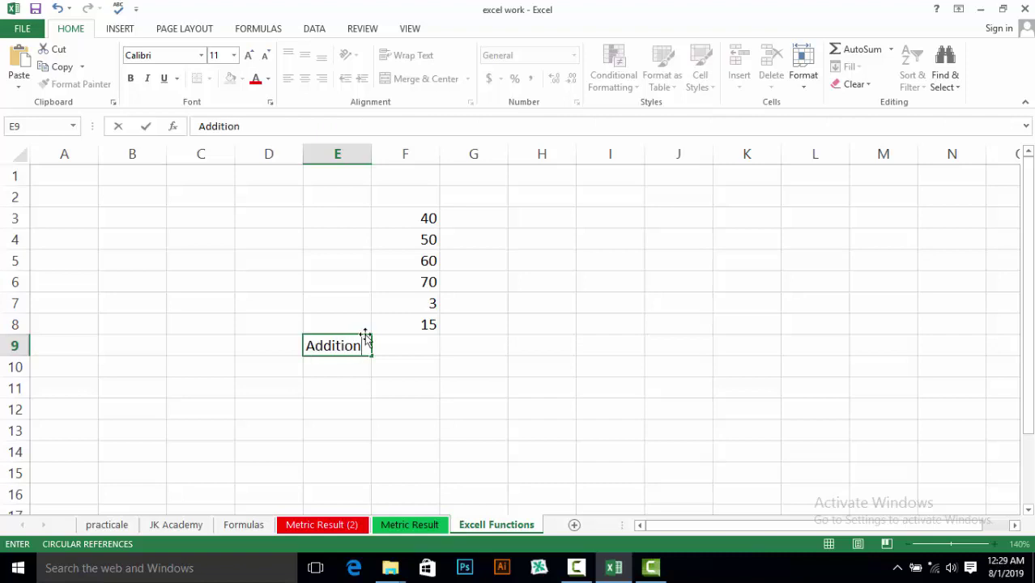
click(397, 352)
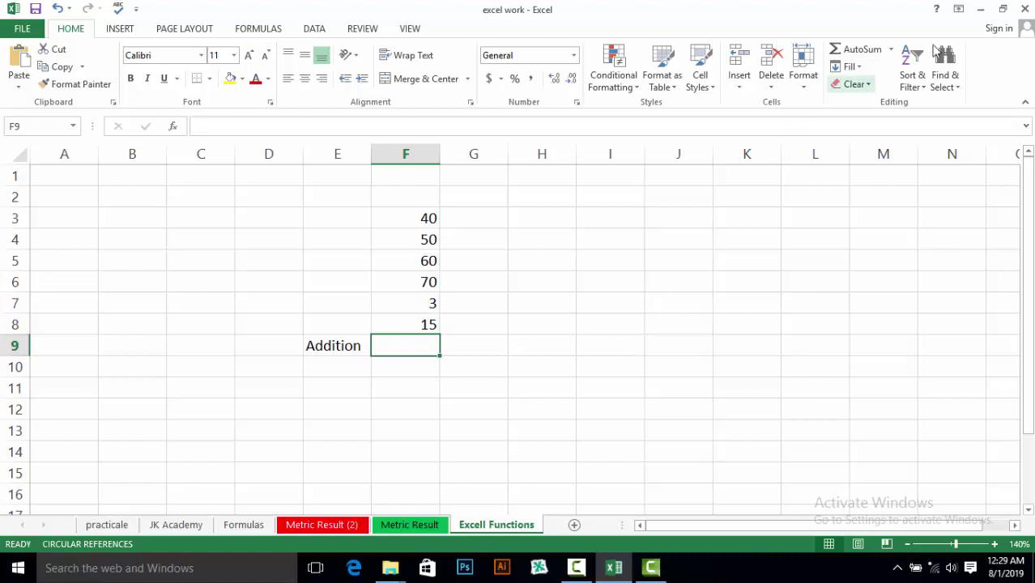
Step: Insert =SUM(F3:F8) in F9 via AutoSum, giving the total 238
click(889, 51)
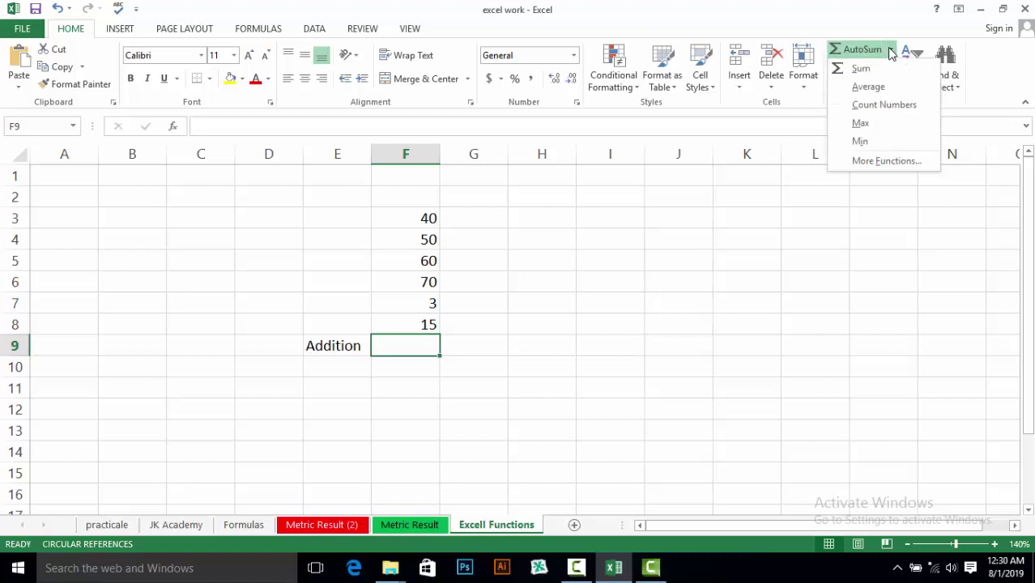
click(862, 71)
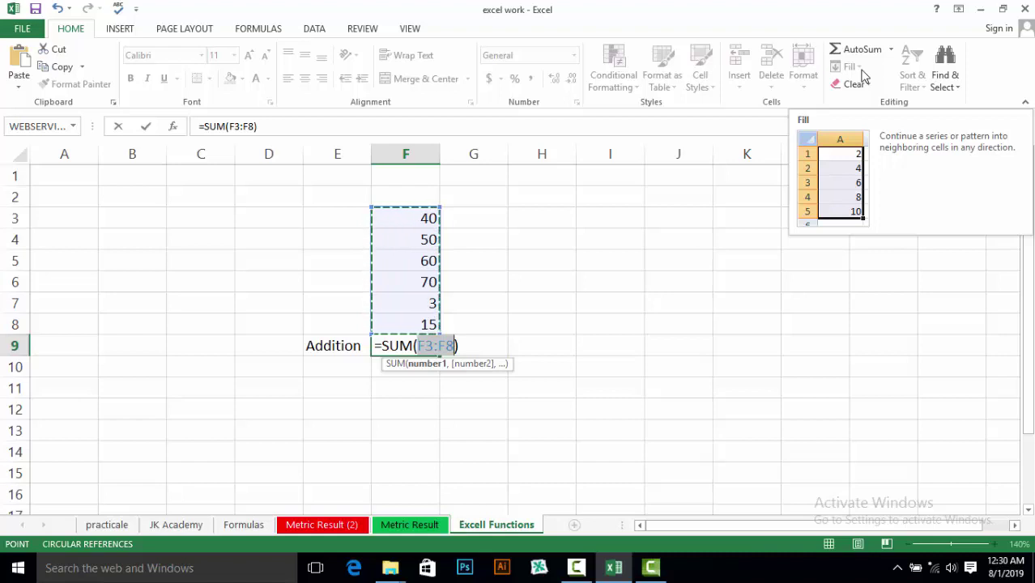
key(Return)
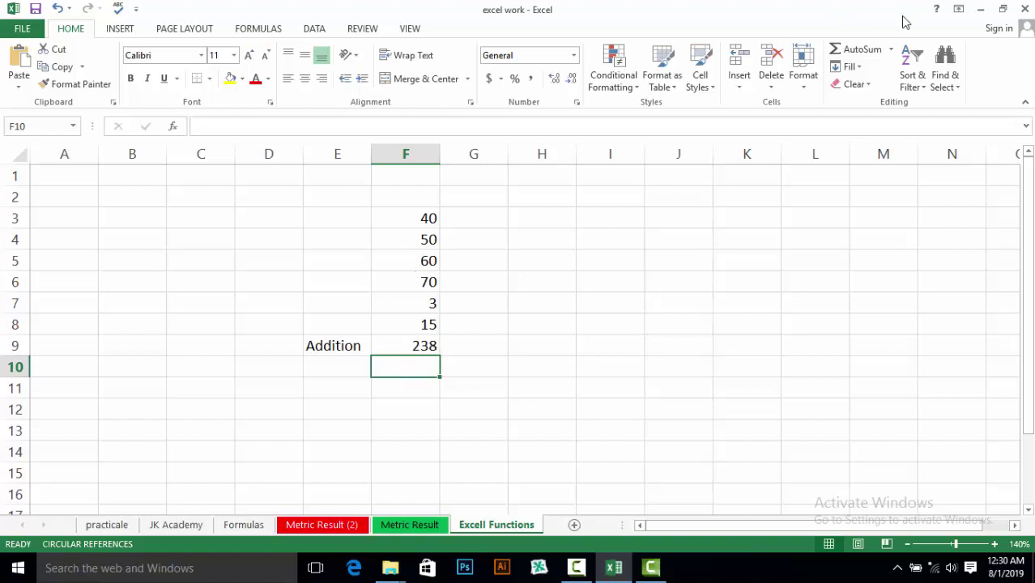
click(891, 50)
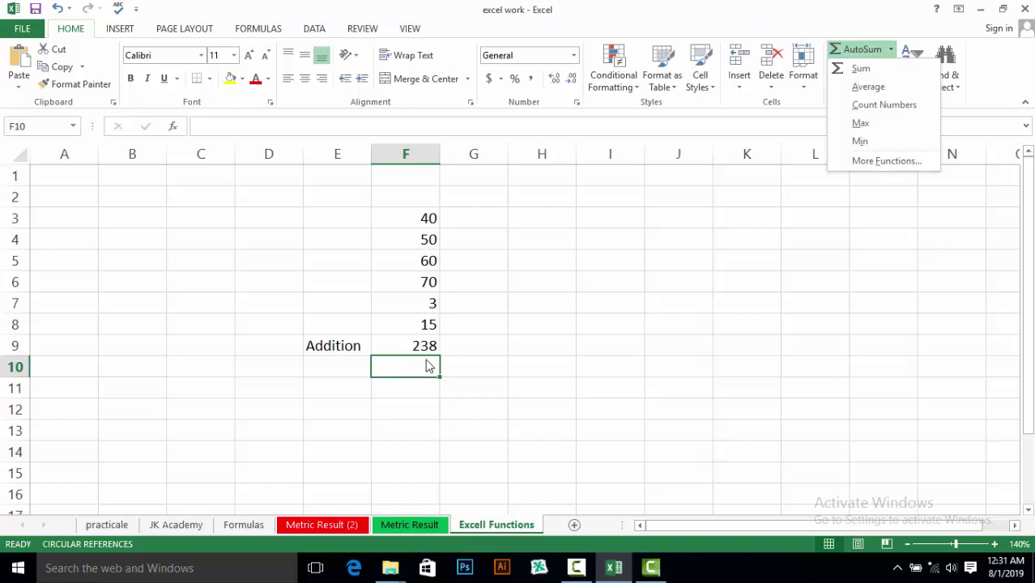
click(352, 373)
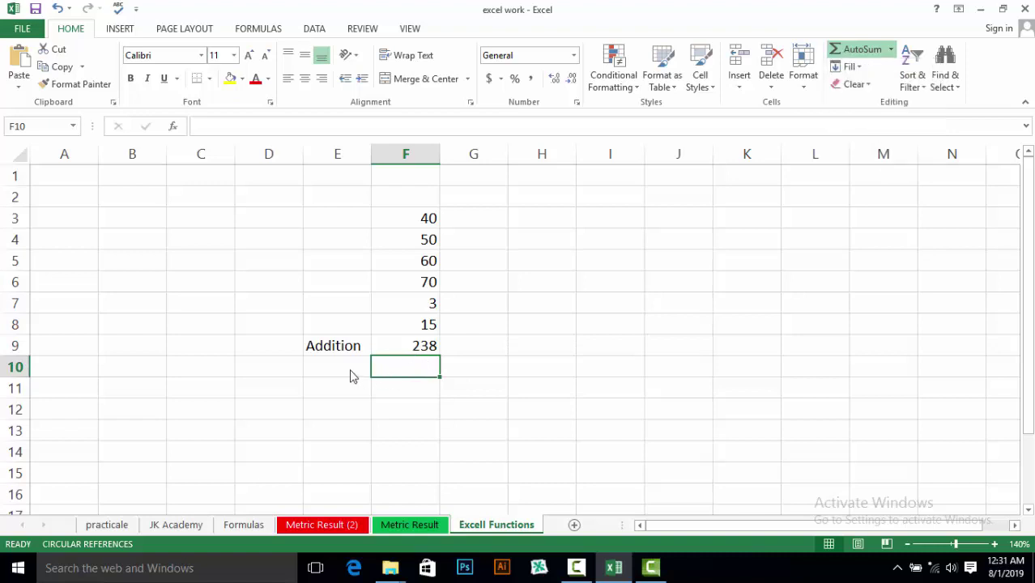
click(350, 369)
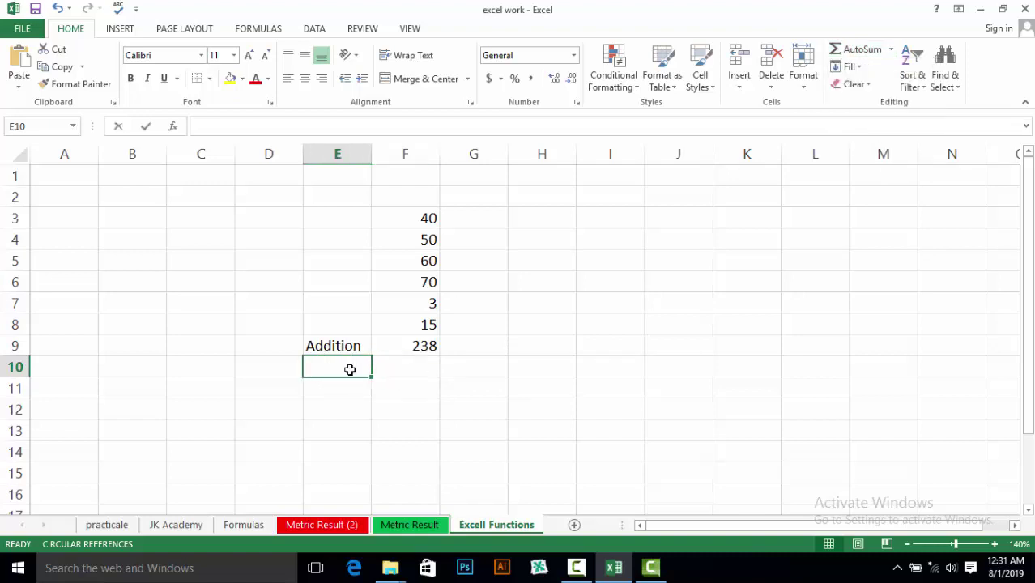
Step: Label E10 'Averg' and put =AVERAGE(F3:F8), showing 39.6667, in F10
text(Averg)
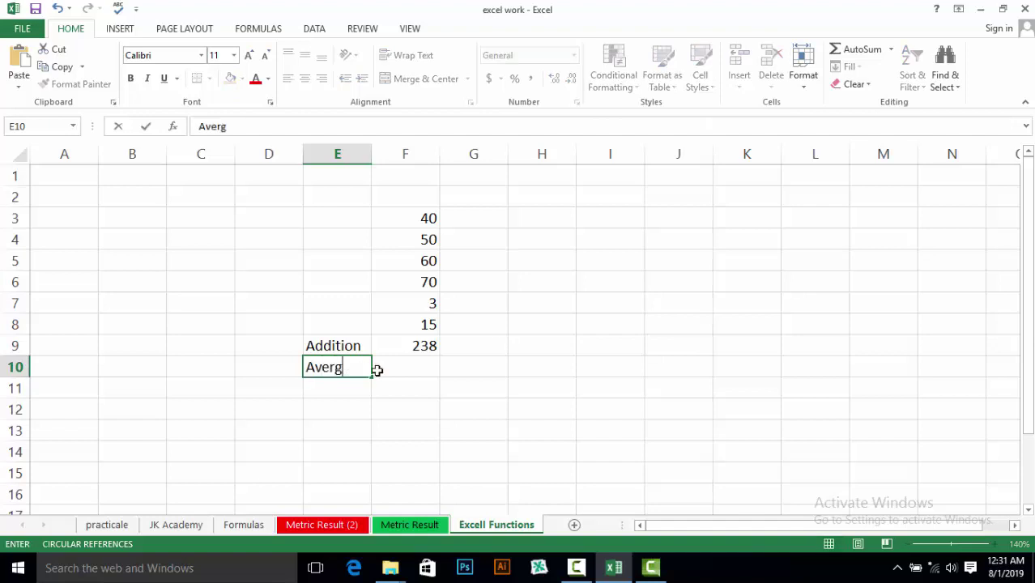
click(428, 372)
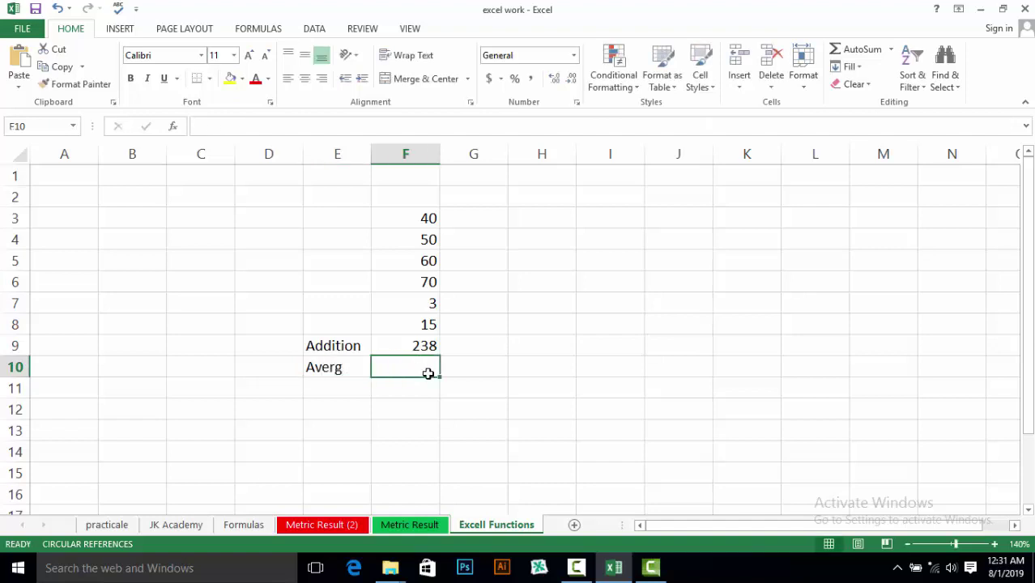
click(891, 50)
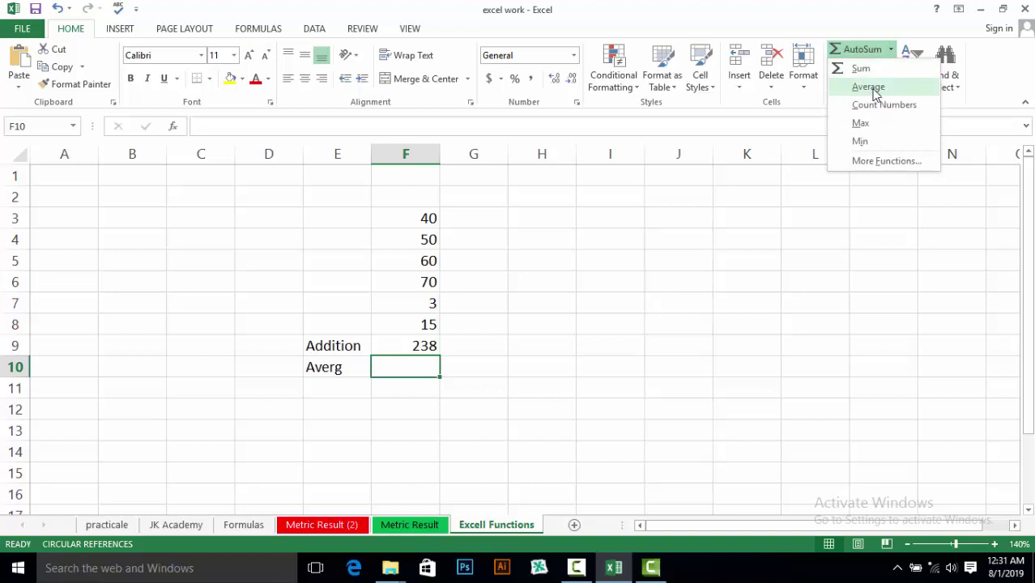
click(871, 87)
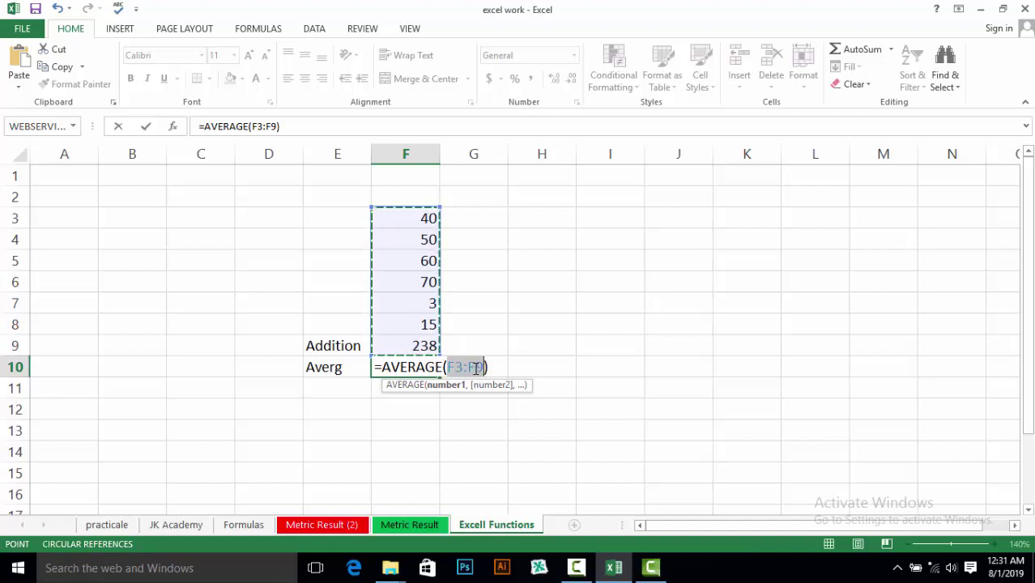
click(475, 368)
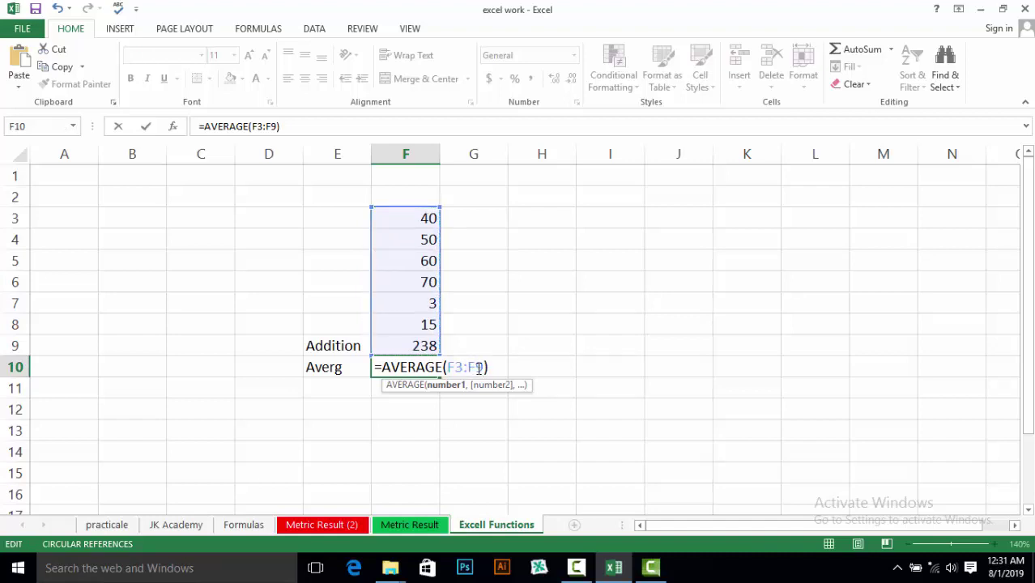
text(8)
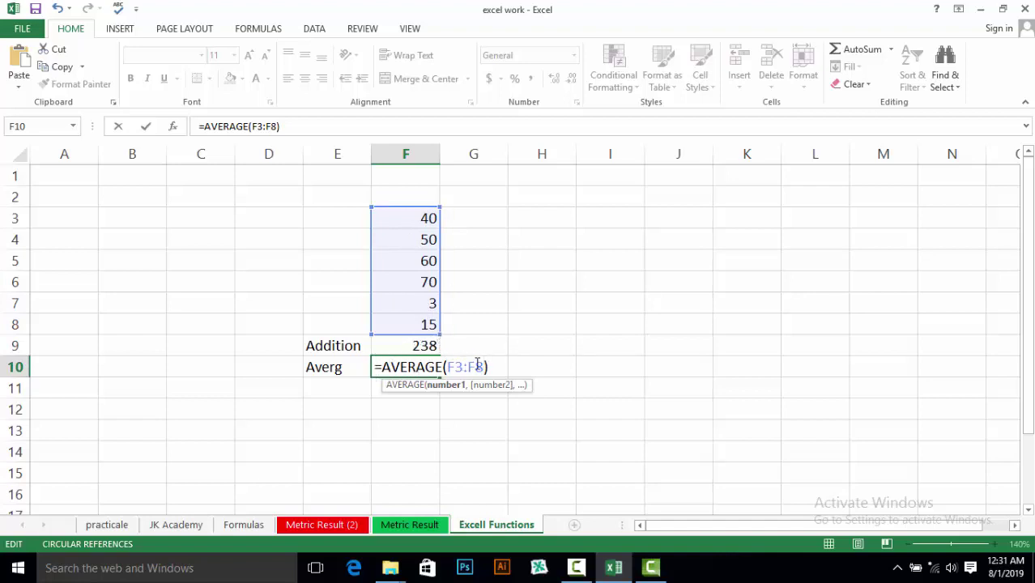
key(Return)
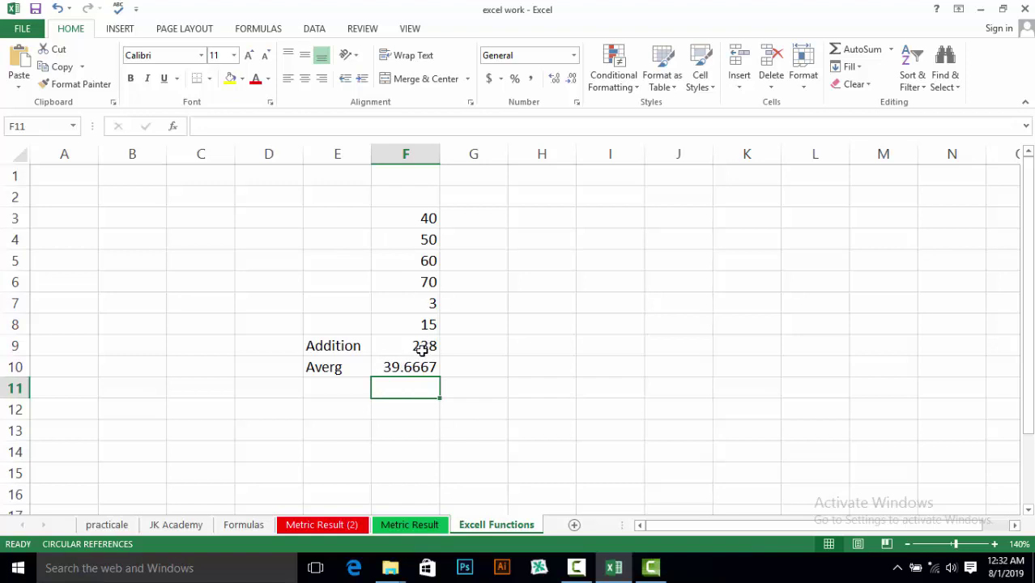
click(340, 390)
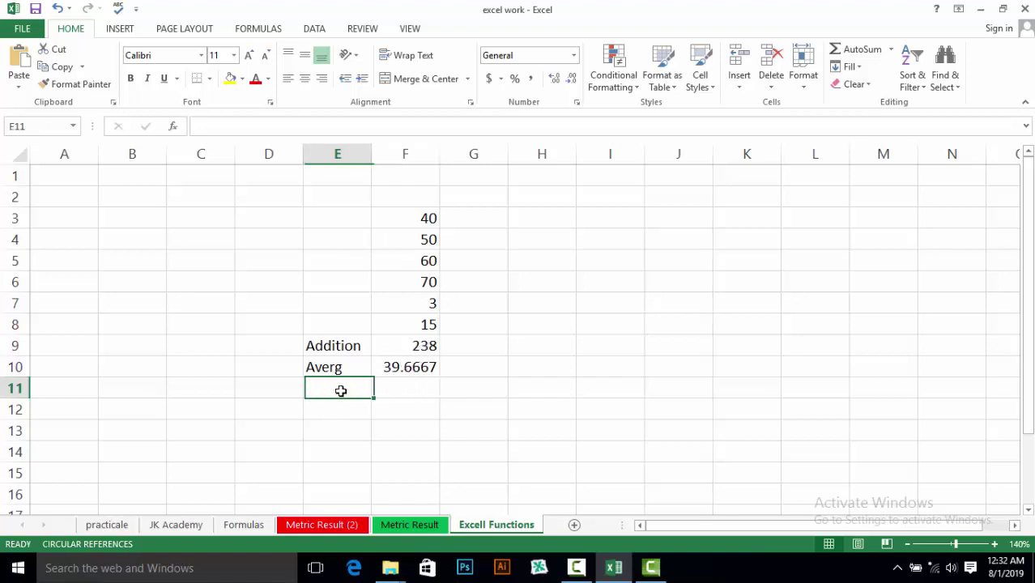
Step: Type the heading 'item' in F2, then select F11
click(891, 50)
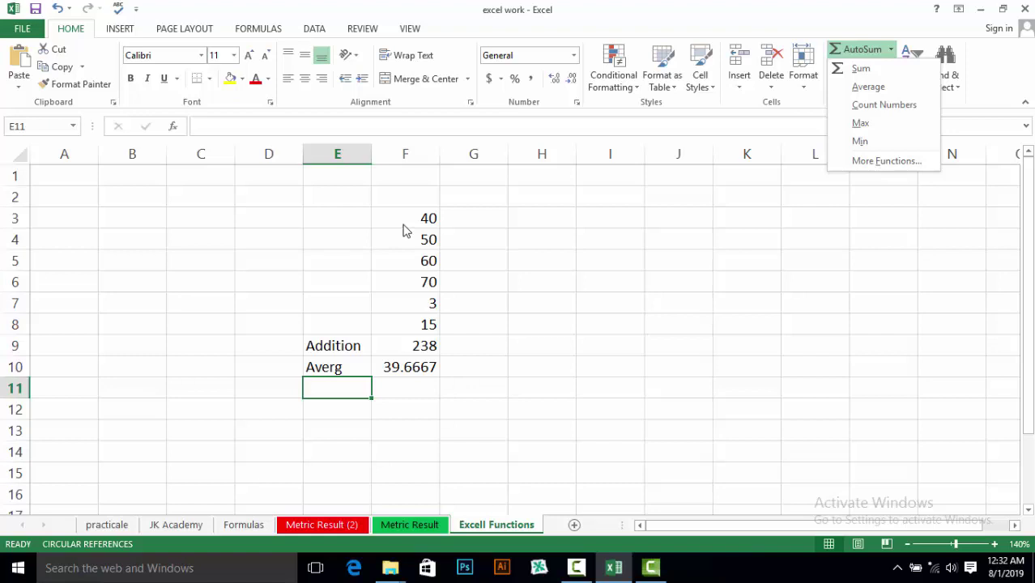
click(413, 198)
click(413, 196)
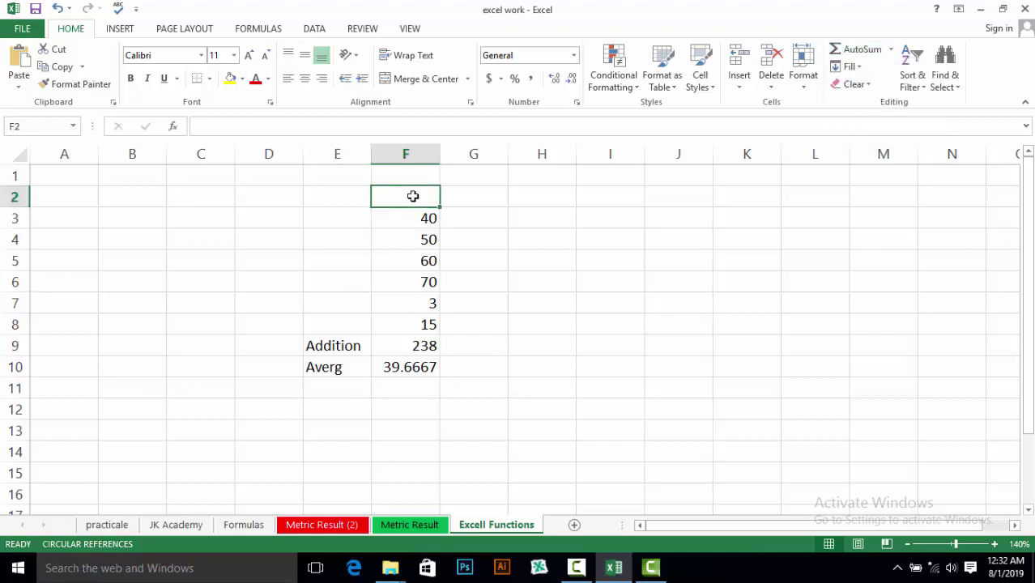
text(i)
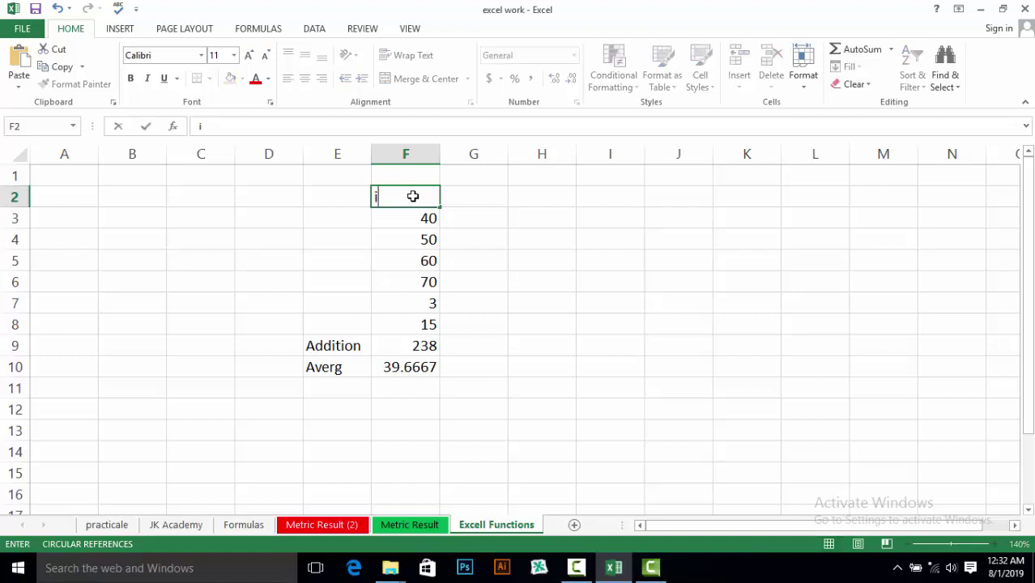
text(tem)
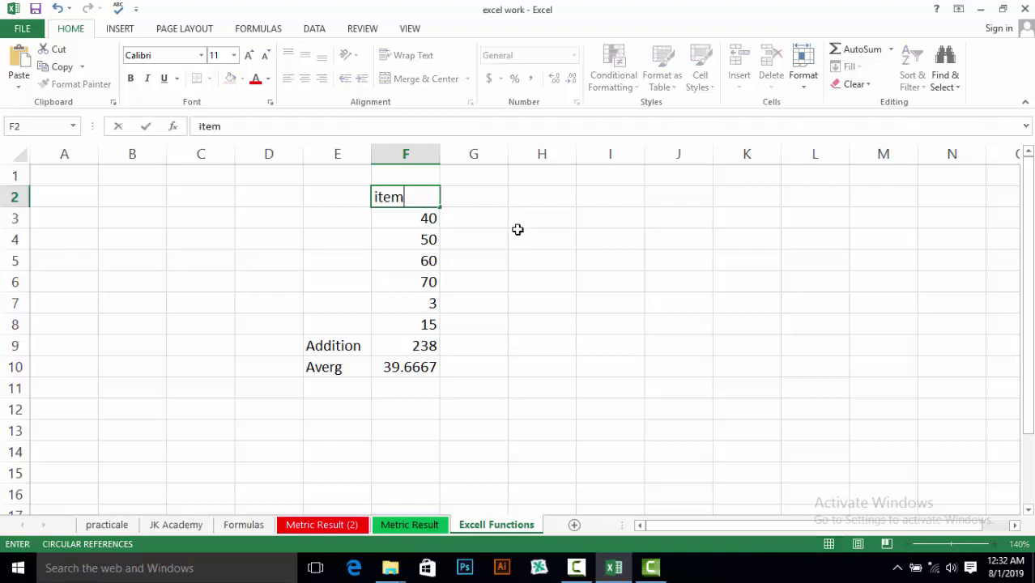
click(457, 193)
click(409, 198)
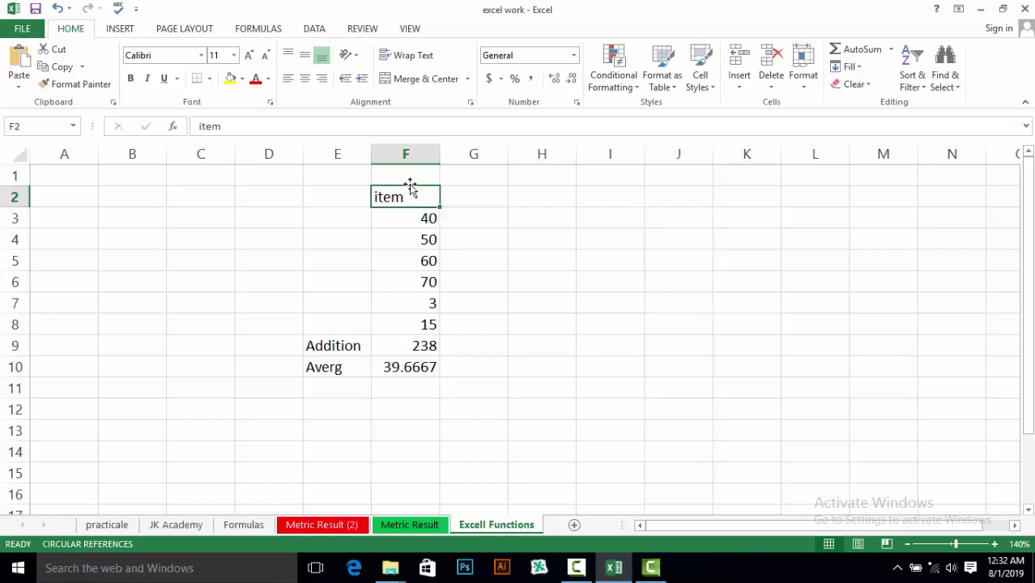
click(396, 386)
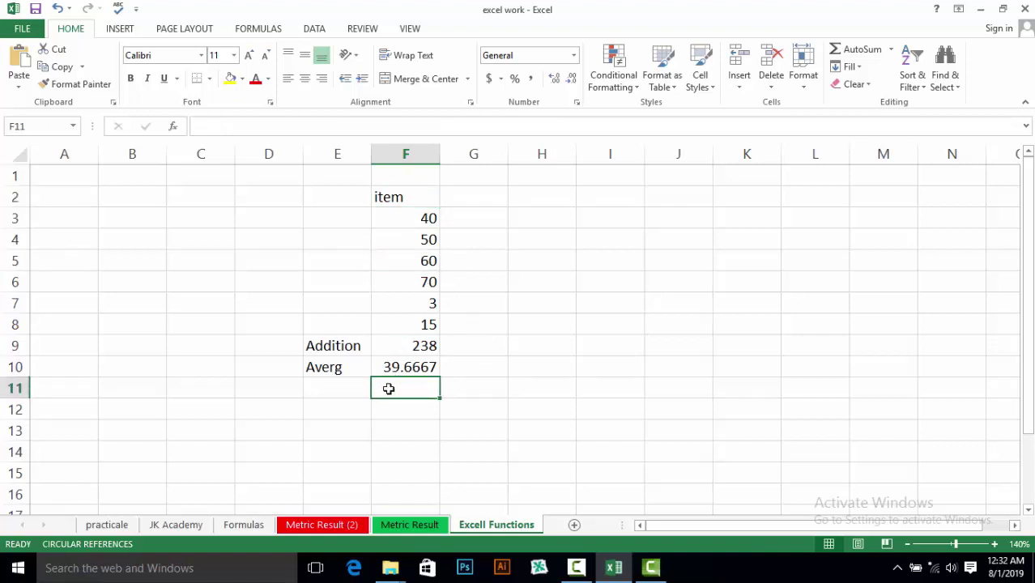
Step: Insert =COUNT(F2:F10) in F11 via AutoSum, showing 8
click(890, 50)
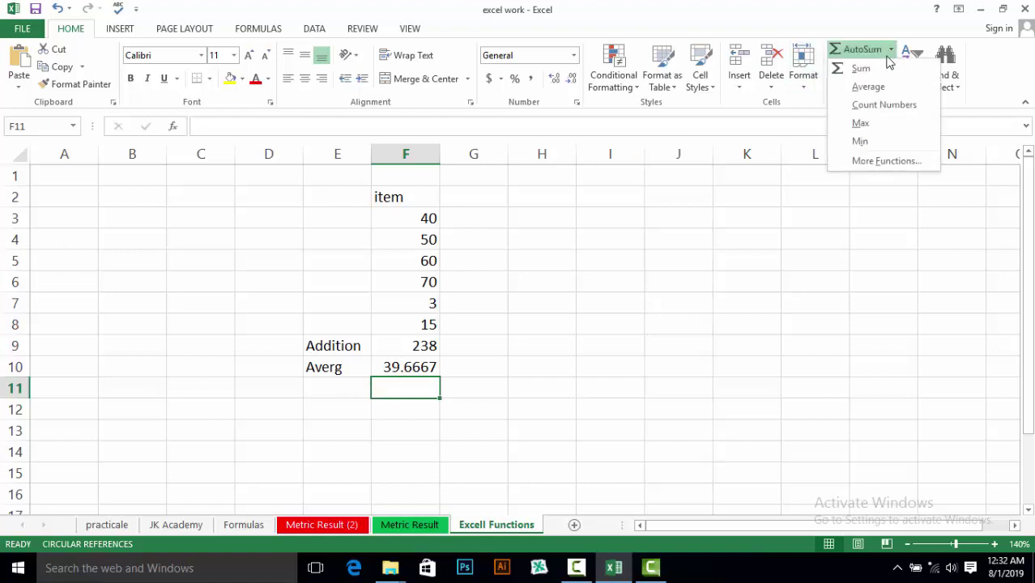
click(868, 106)
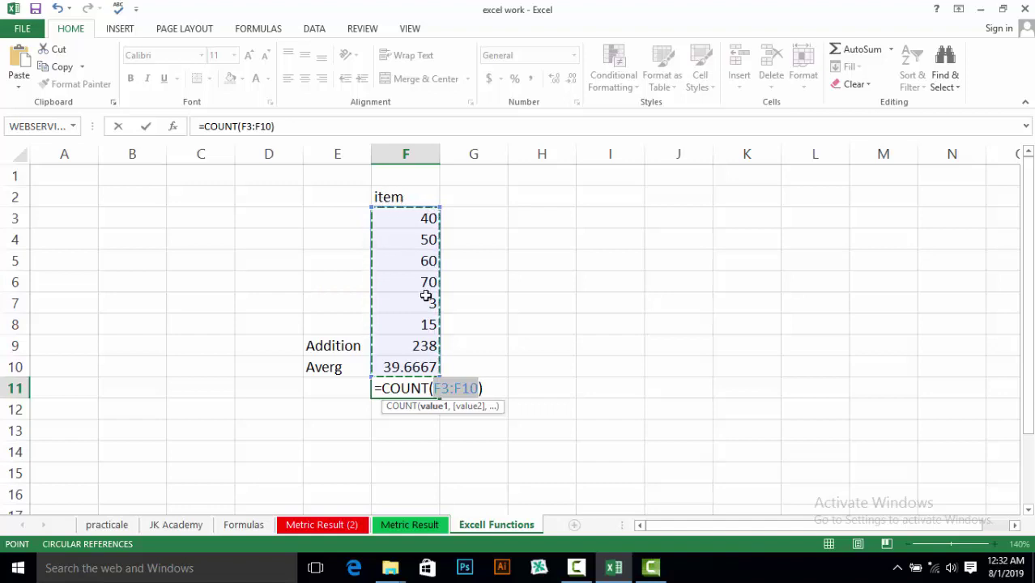
click(446, 390)
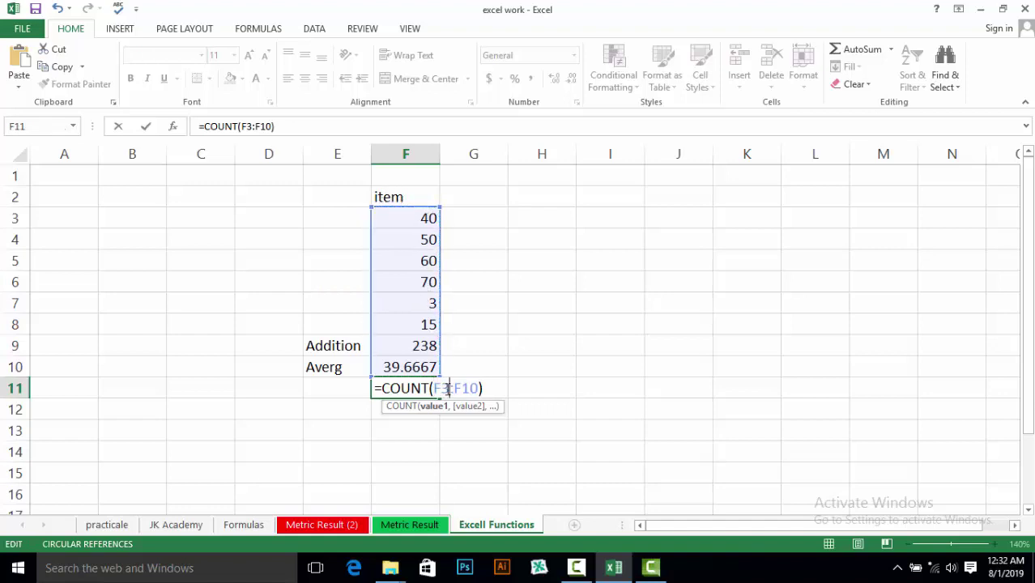
key(BackSpace)
text(2)
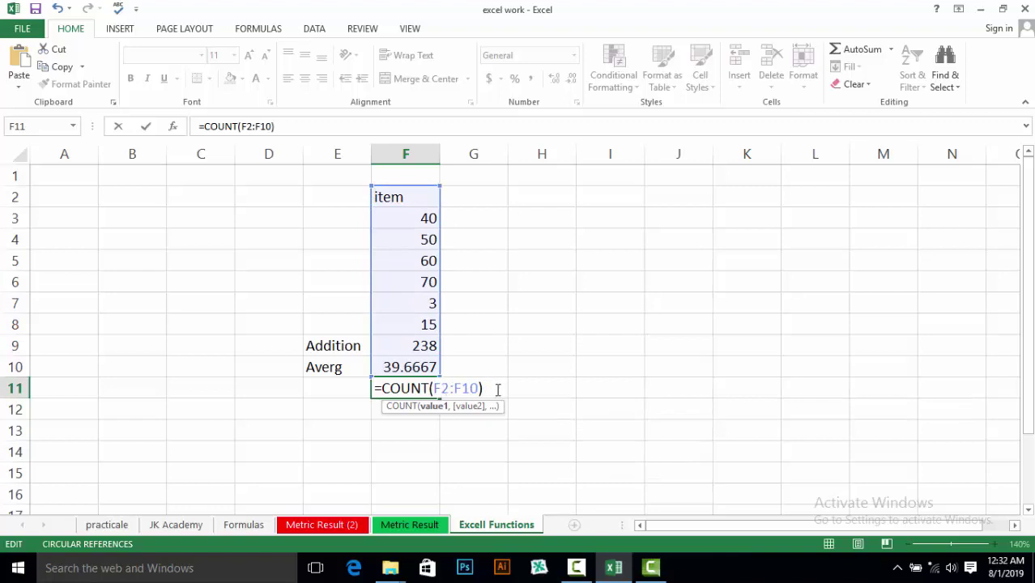
key(End)
key(Return)
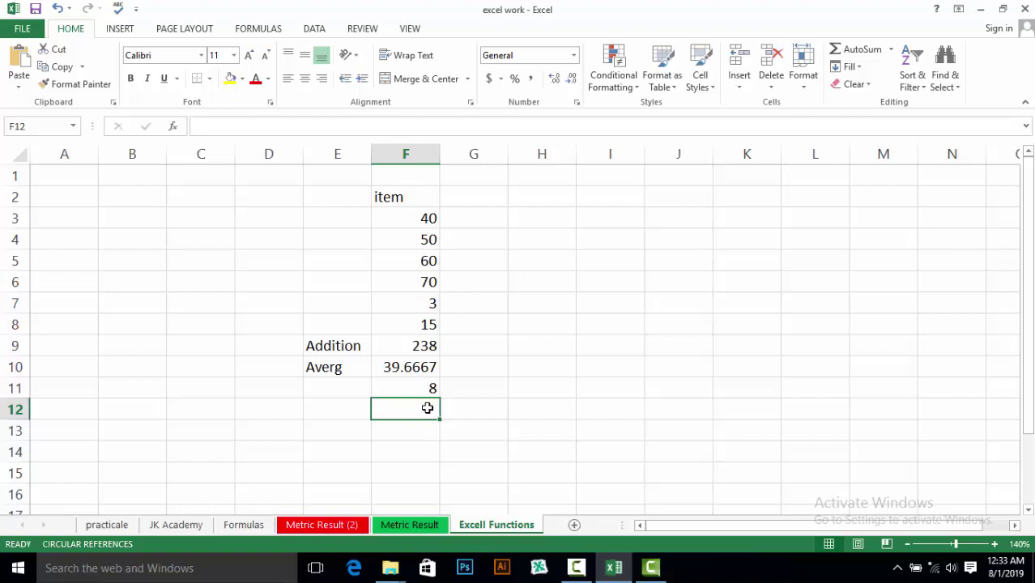
Step: Label E12 'min' and put =MIN(F3:F11), showing 3, in F12
click(890, 51)
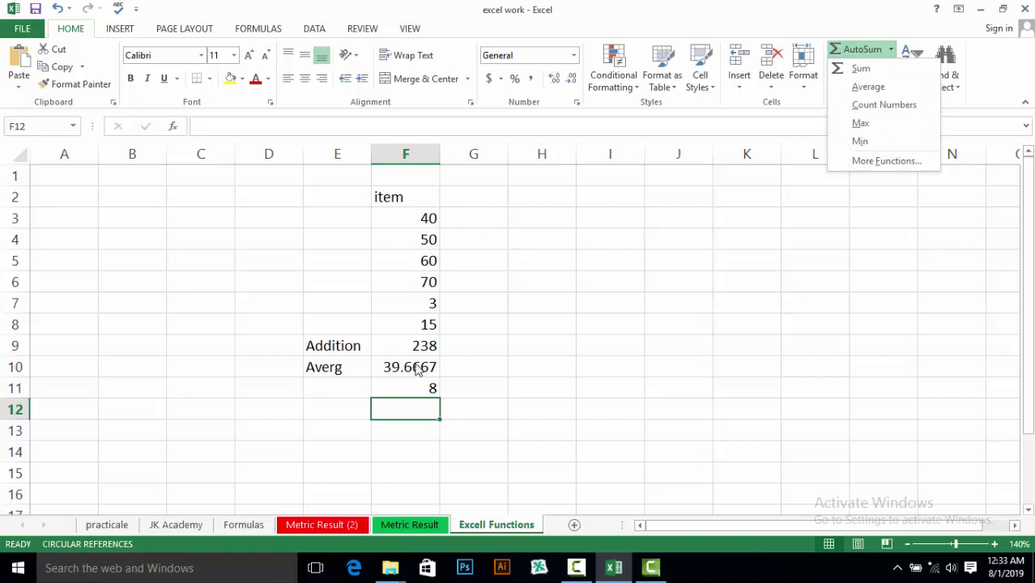
click(349, 415)
click(348, 412)
text(mi)
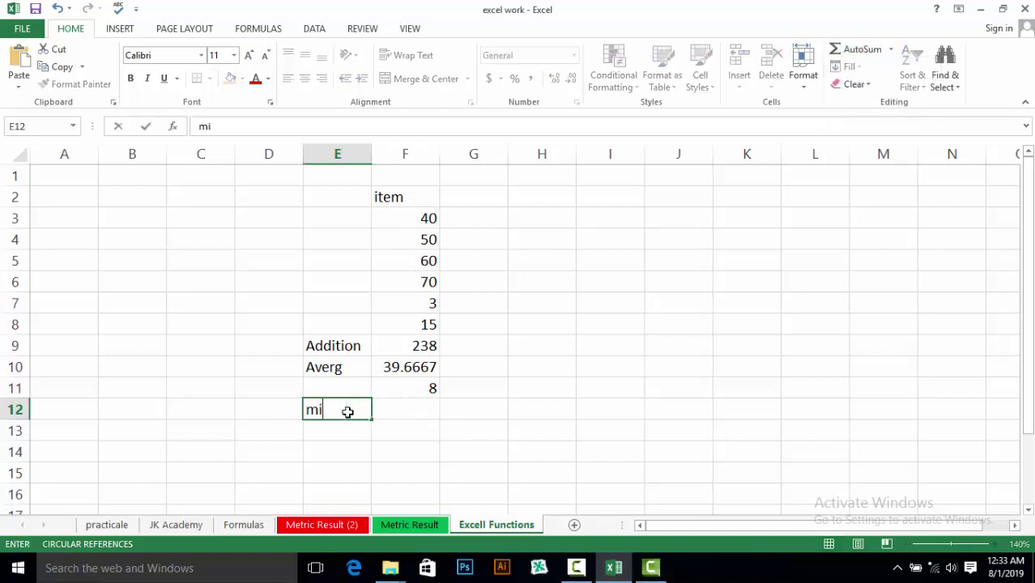
text(n)
click(403, 414)
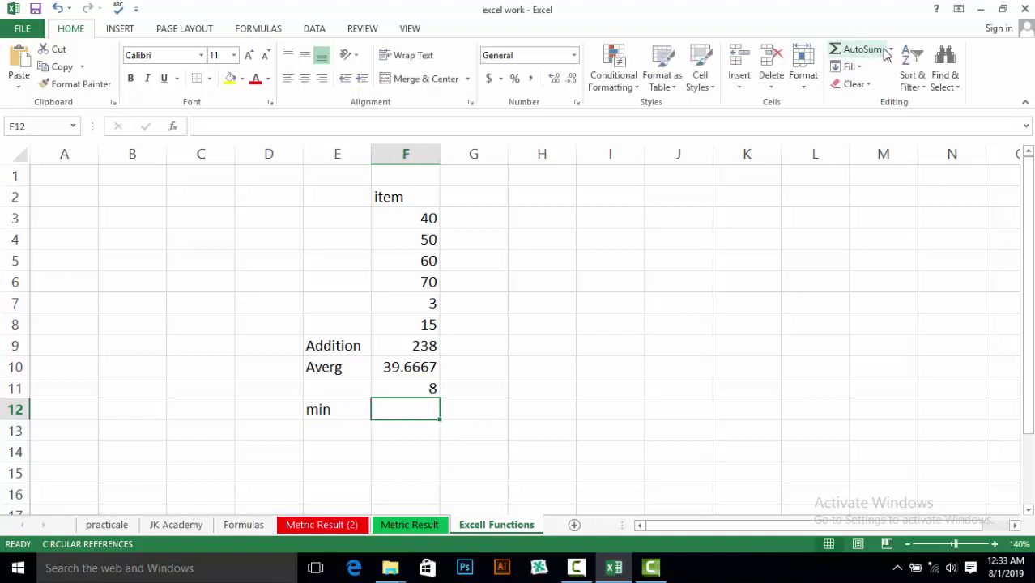
click(890, 51)
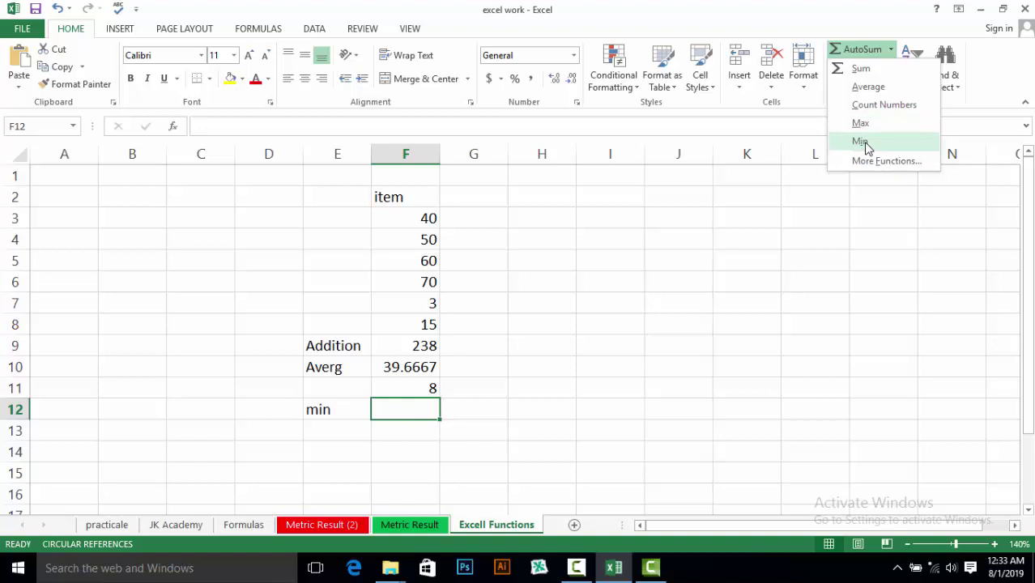
click(863, 142)
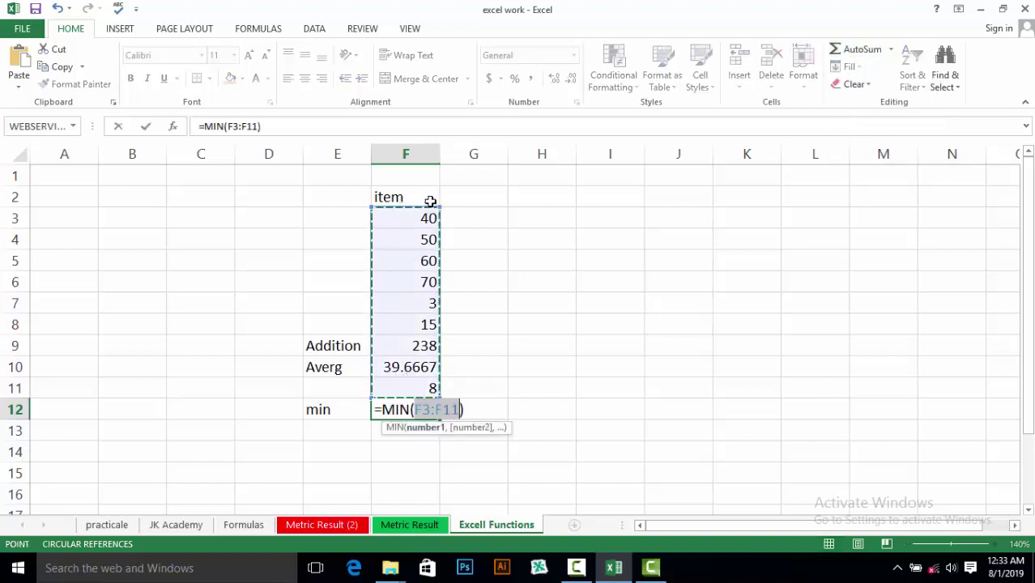
key(Return)
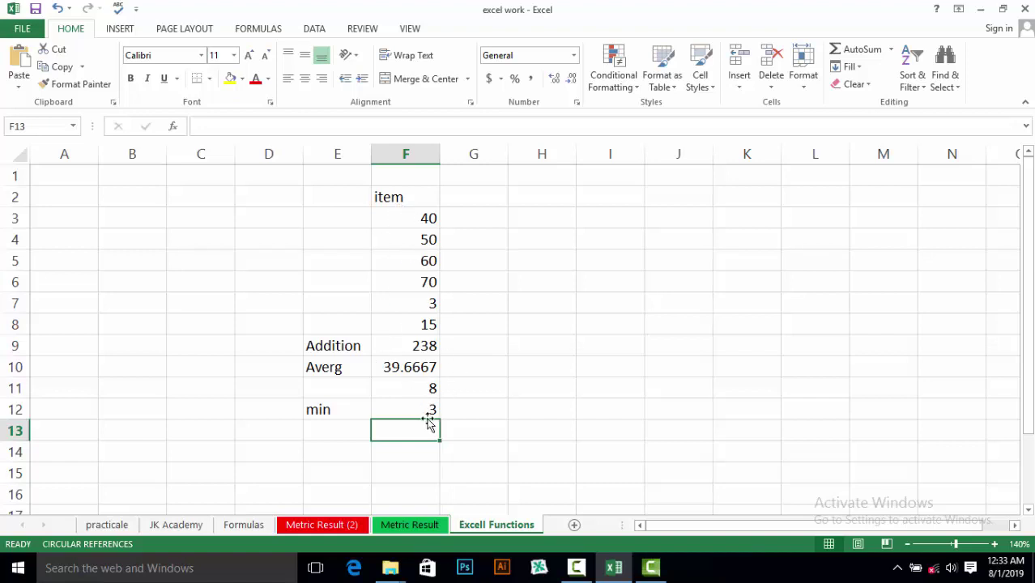
click(357, 423)
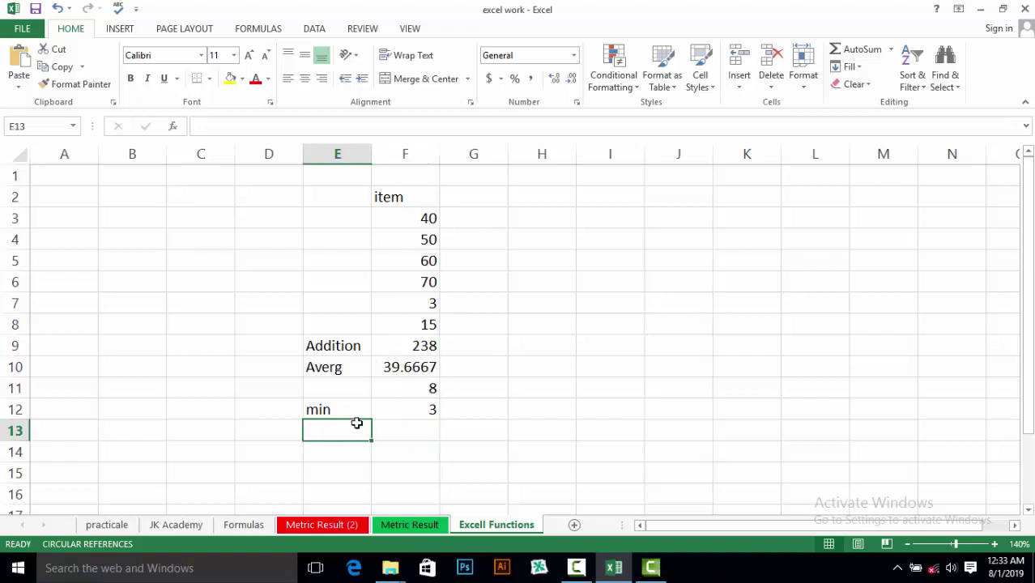
Step: Label E13 'max' and insert an AutoSum MAX formula in F13, returning 238
text(max)
click(407, 432)
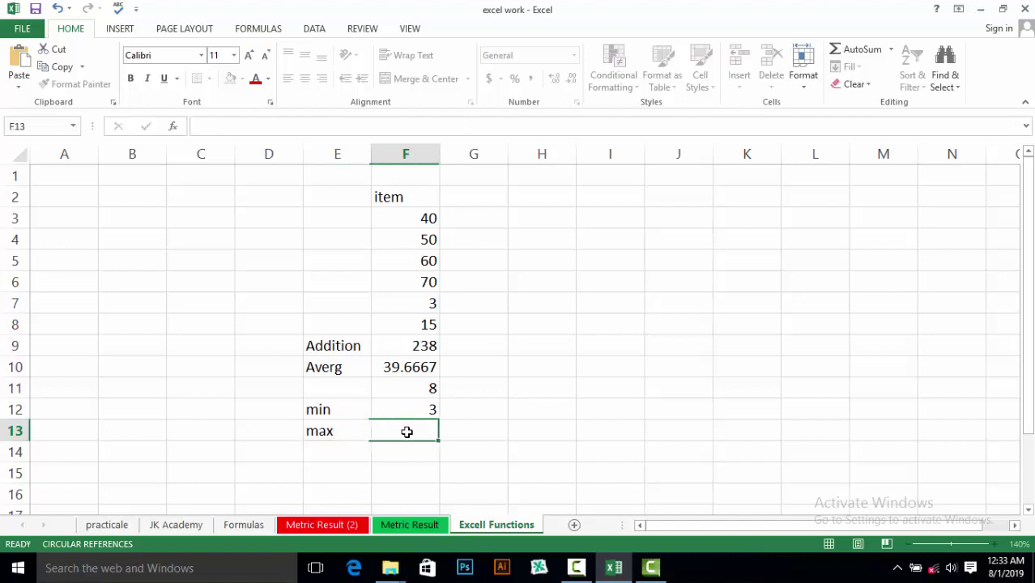
click(891, 51)
click(869, 130)
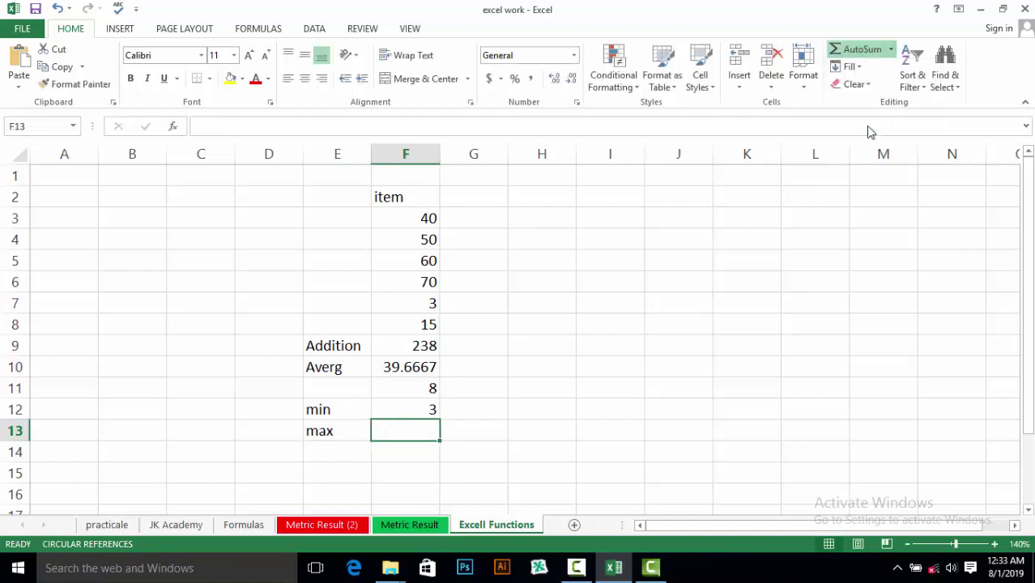
key(Return)
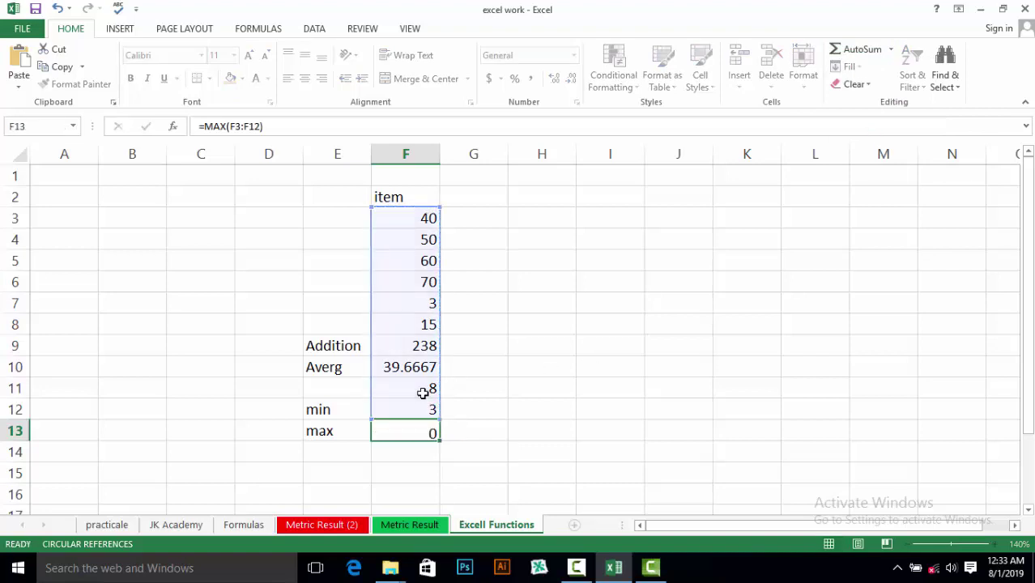
click(585, 411)
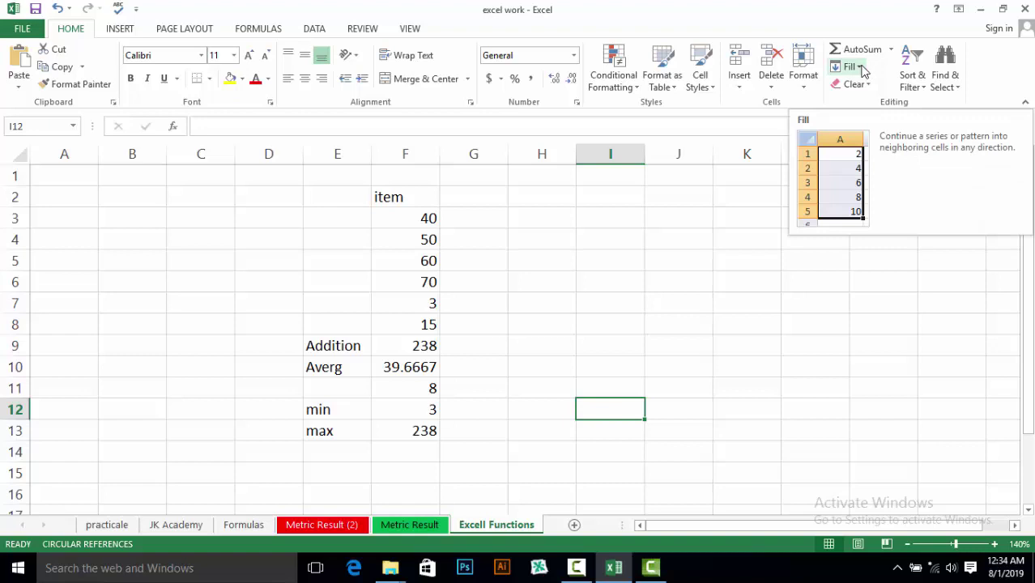
Step: Enter 1 in D2, then erase it so D2 stays empty
click(257, 196)
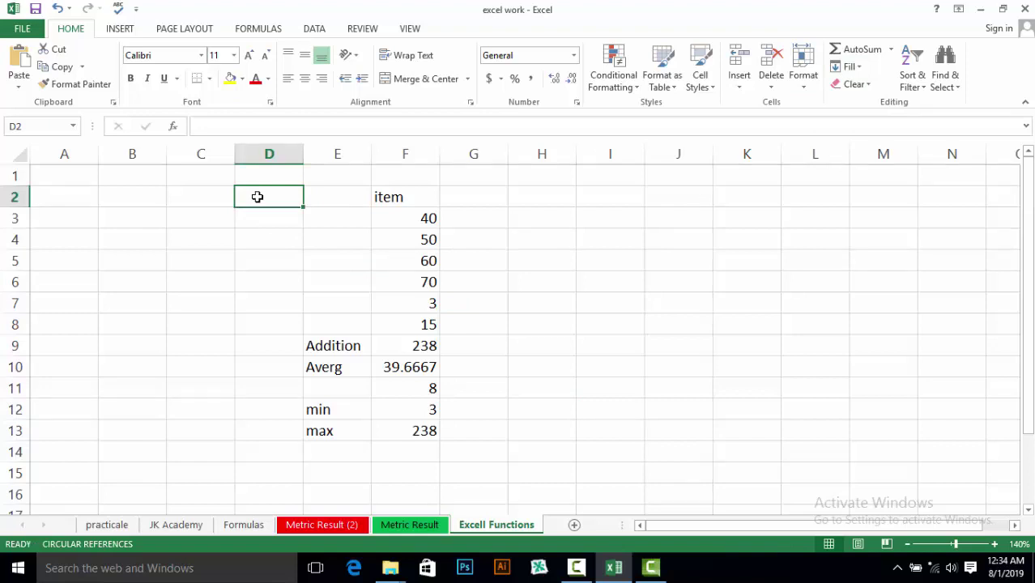
text(1)
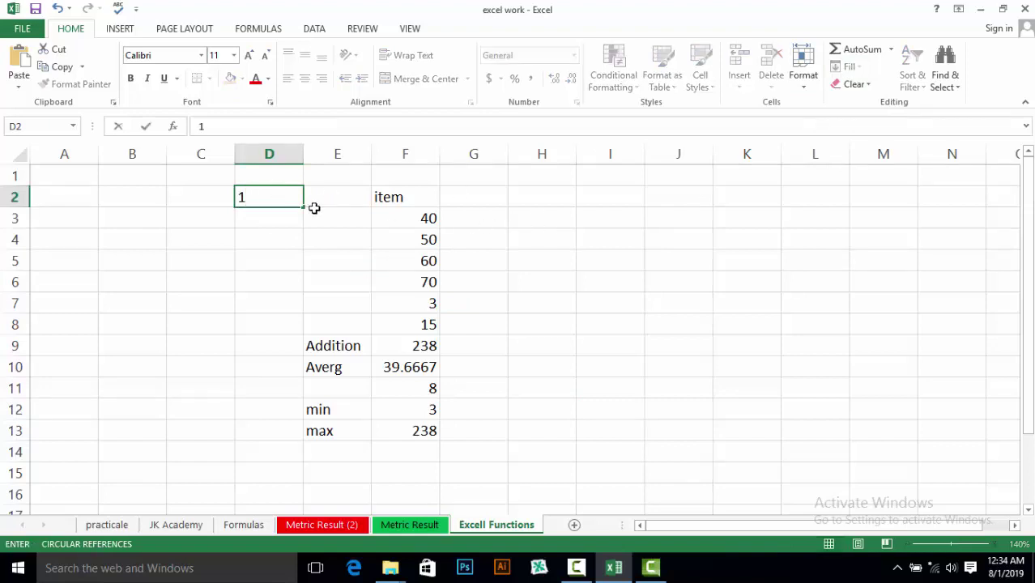
key(BackSpace)
click(473, 177)
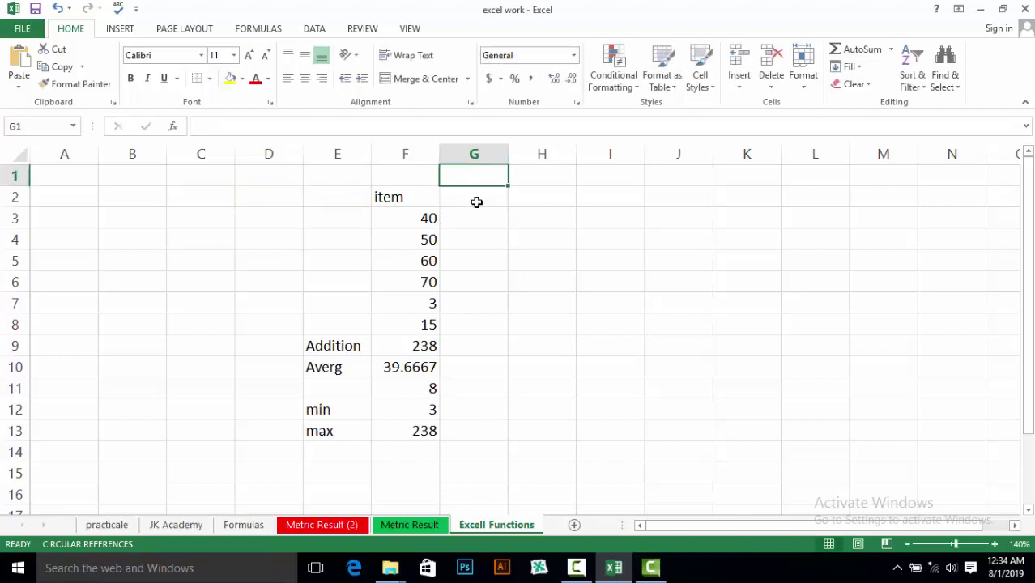
Step: Enter the heading 'Comuter' in H2 and select H2 down to H13
click(544, 205)
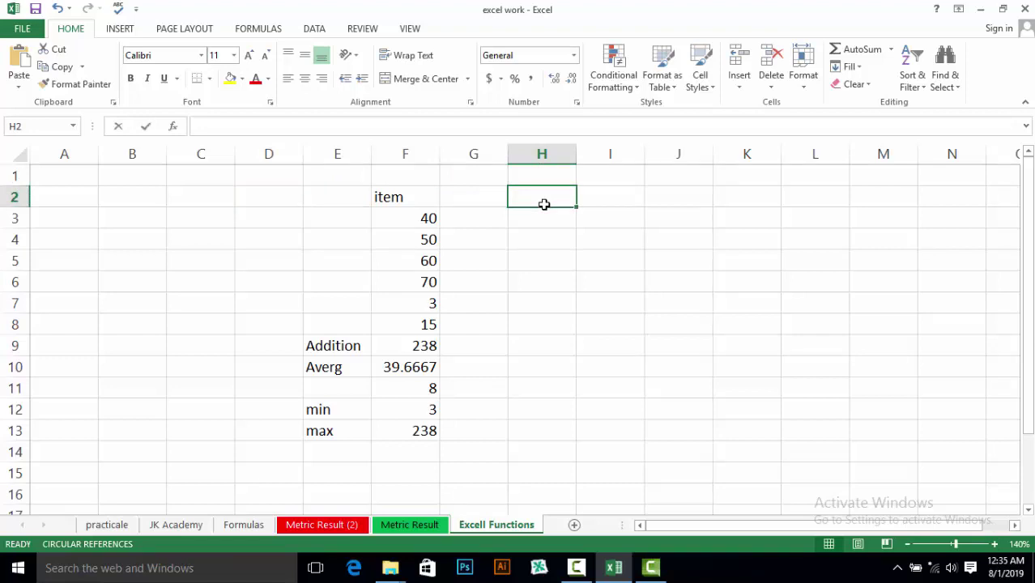
text(Com)
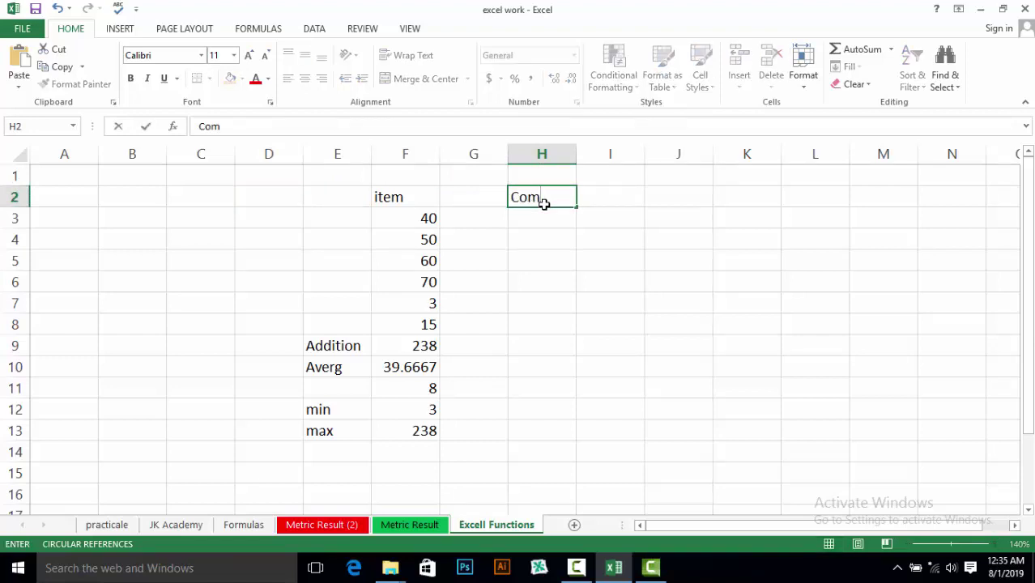
text(uter)
click(649, 215)
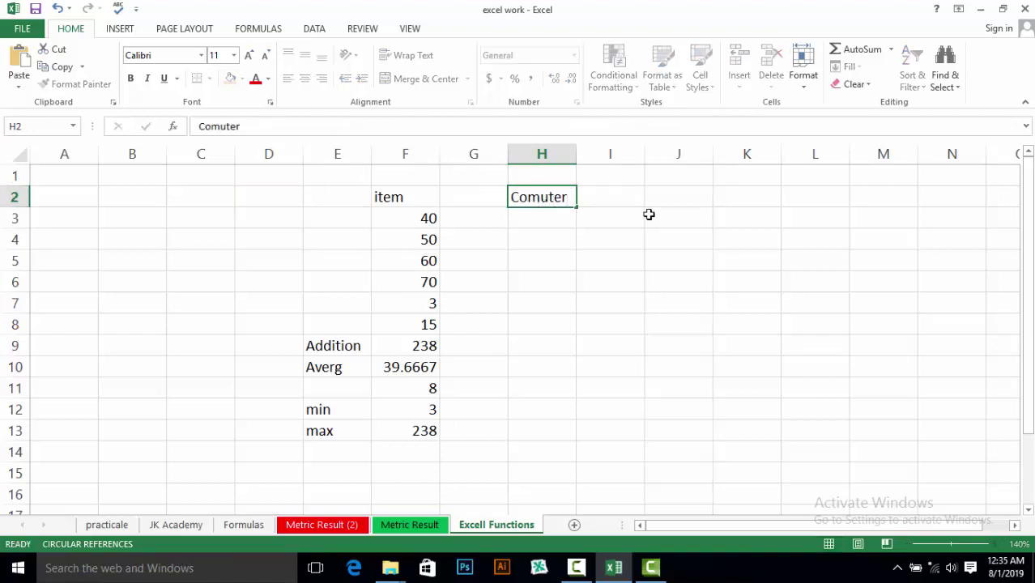
click(537, 197)
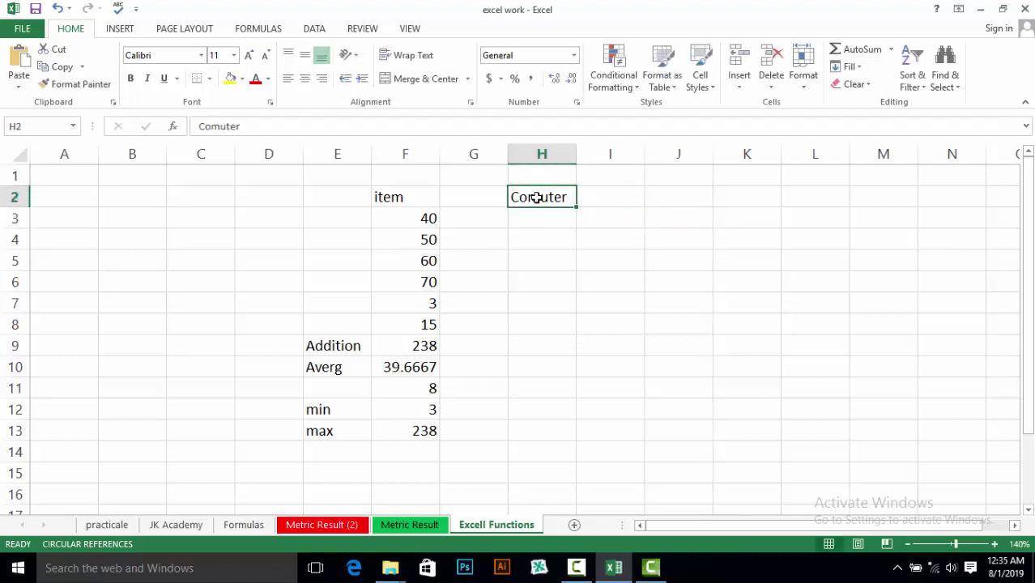
drag(537, 209, 516, 436)
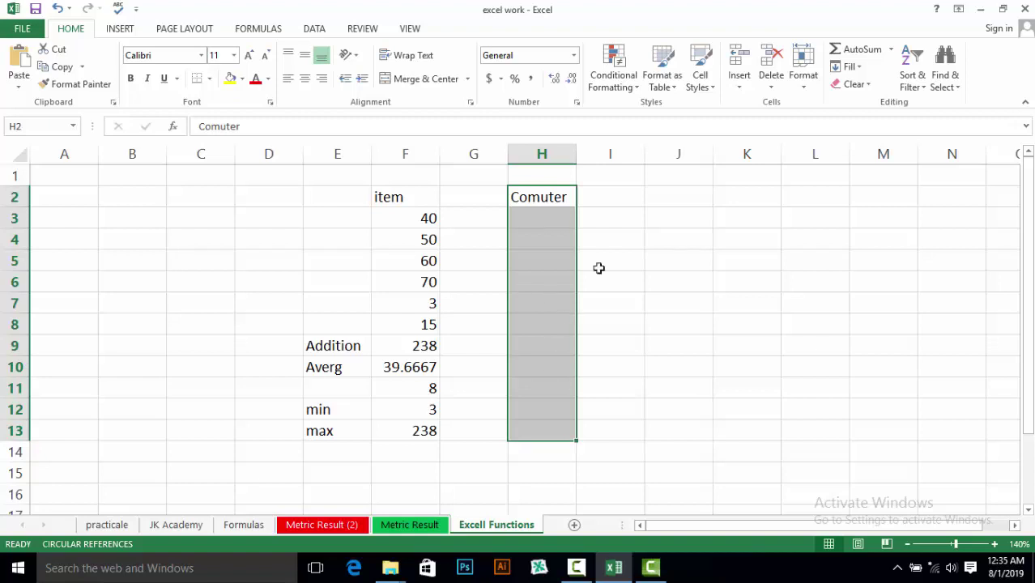
Step: Fill Comuter down from H2 to H13, then select H2:N2
click(858, 68)
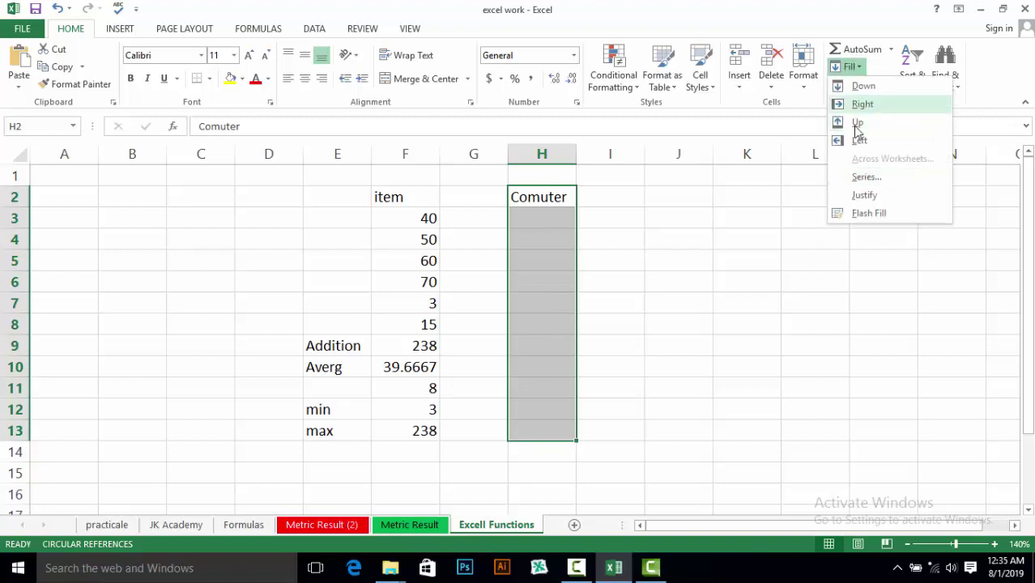
click(863, 87)
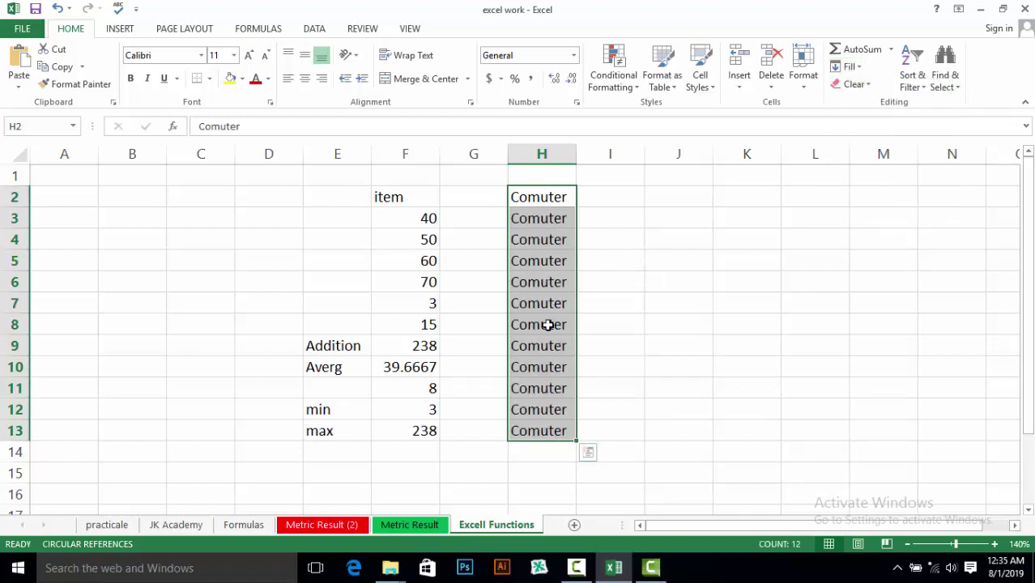
click(548, 196)
drag(542, 196, 965, 205)
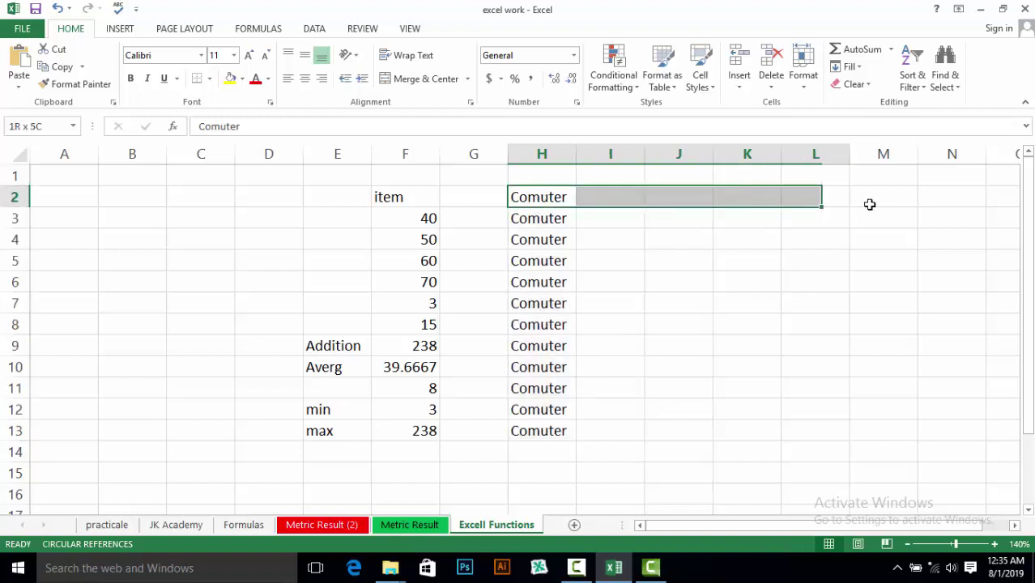
Step: Fill Comuter right from H2 across row 2 to N2
click(860, 68)
click(863, 102)
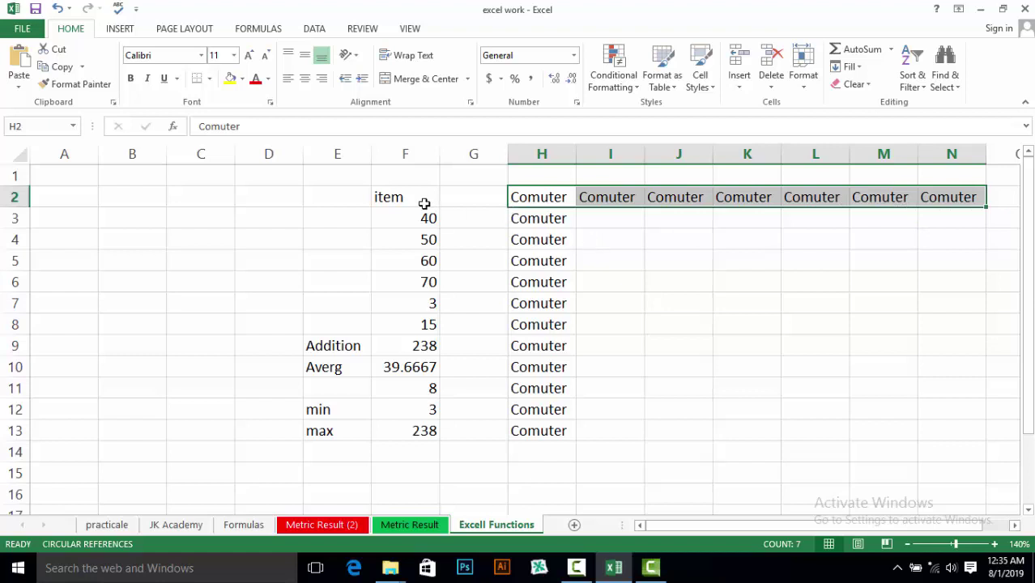
click(859, 68)
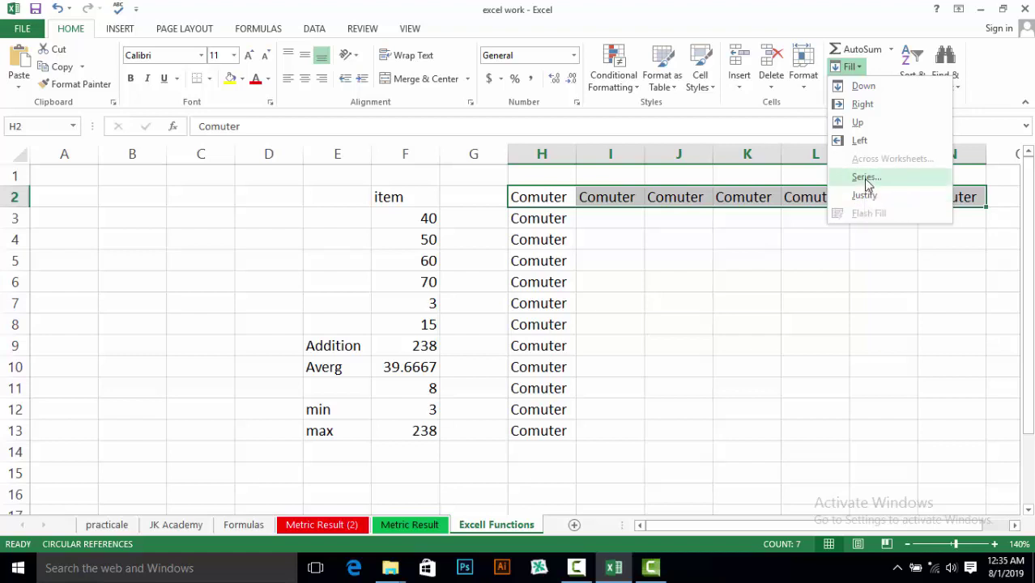
click(175, 200)
Step: Enter 2 in C2 and select C2:C14
click(175, 201)
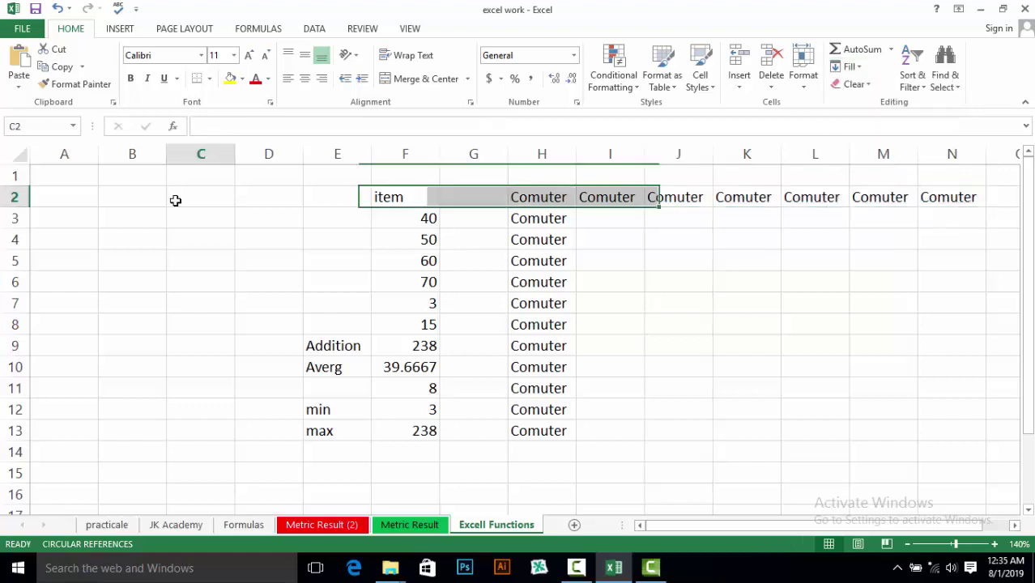
text(2)
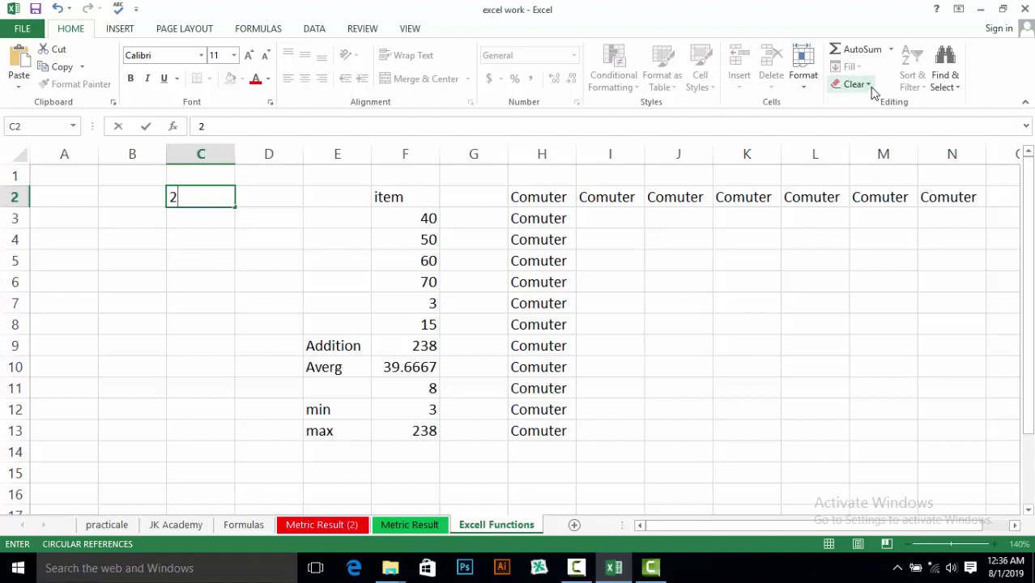
click(813, 300)
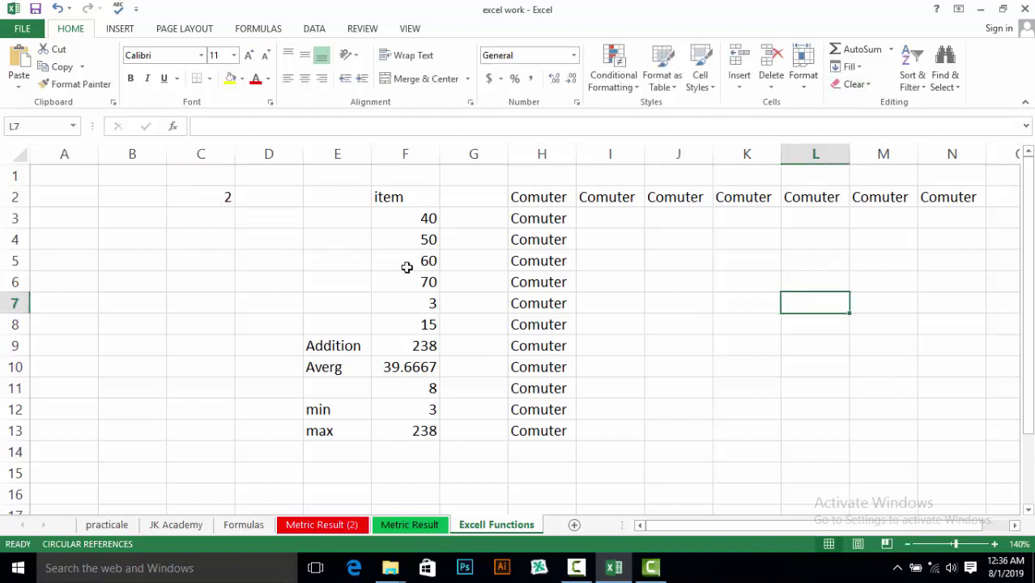
click(219, 197)
drag(220, 197, 220, 452)
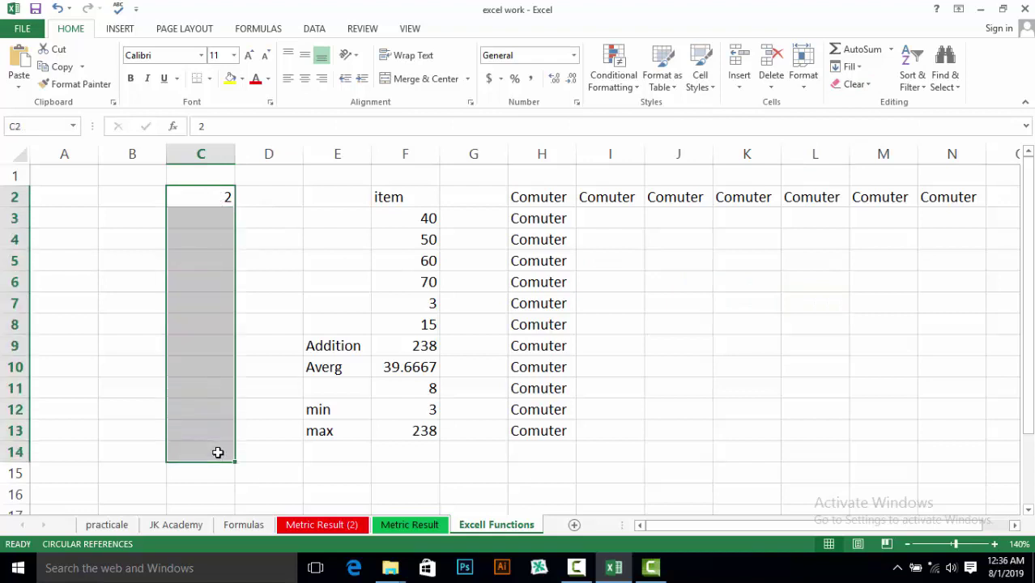
Step: Fill C2:C14 as a Fill Series with step value 2, ending at 26
click(847, 66)
click(862, 178)
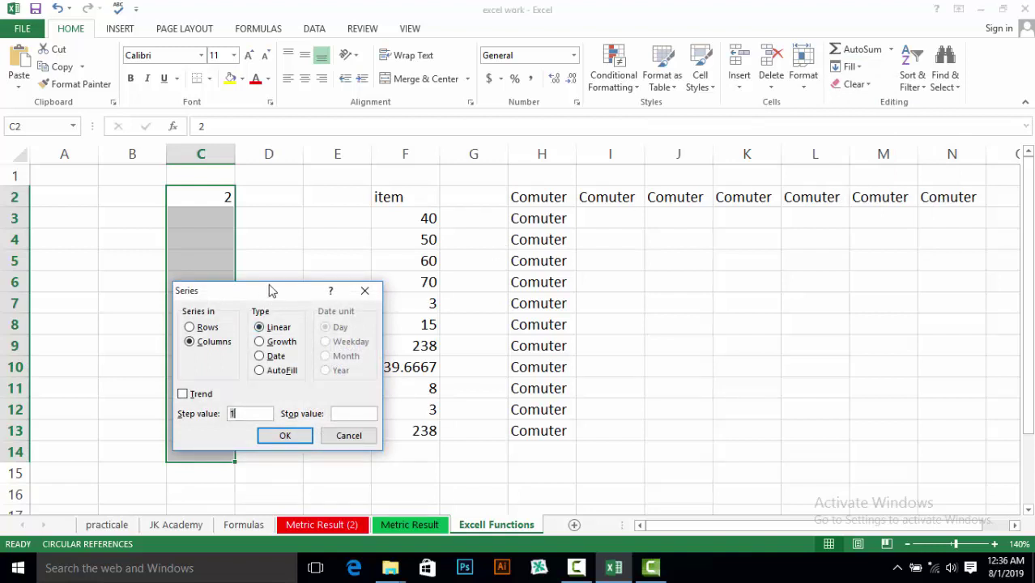
drag(272, 290, 507, 202)
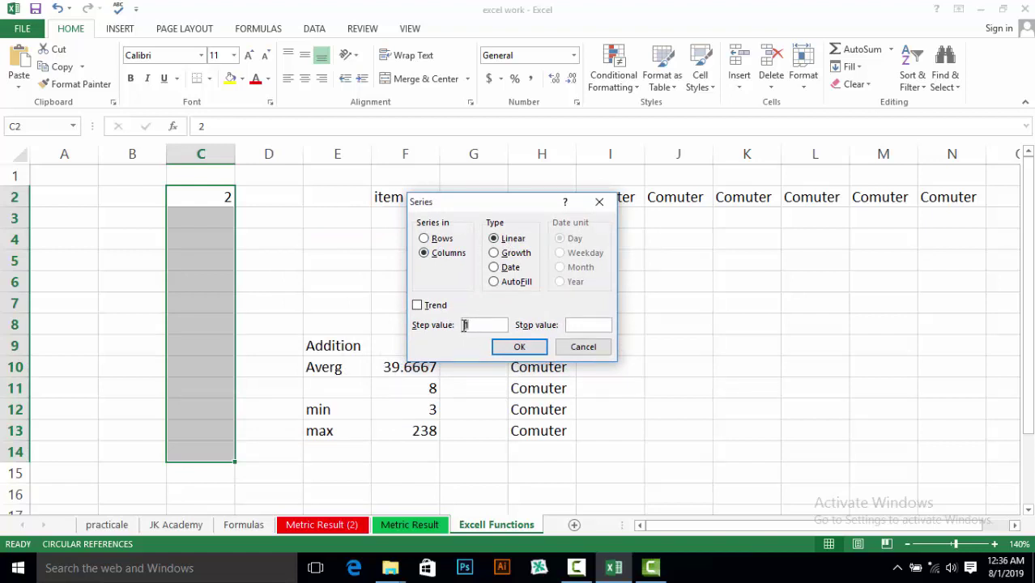
click(521, 347)
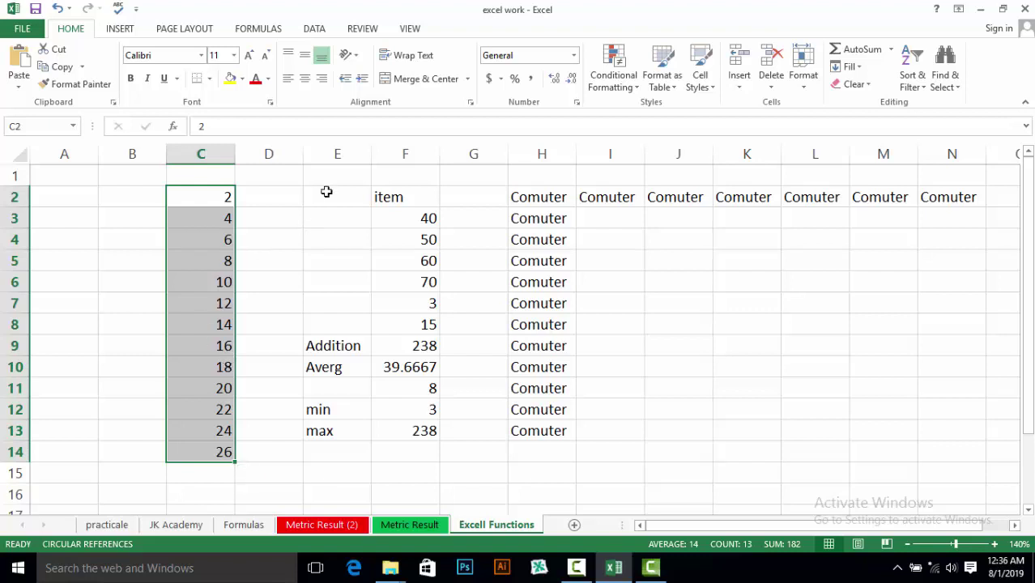
Step: Use Clear All to erase the 2-to-26 series from C2:C14
click(849, 67)
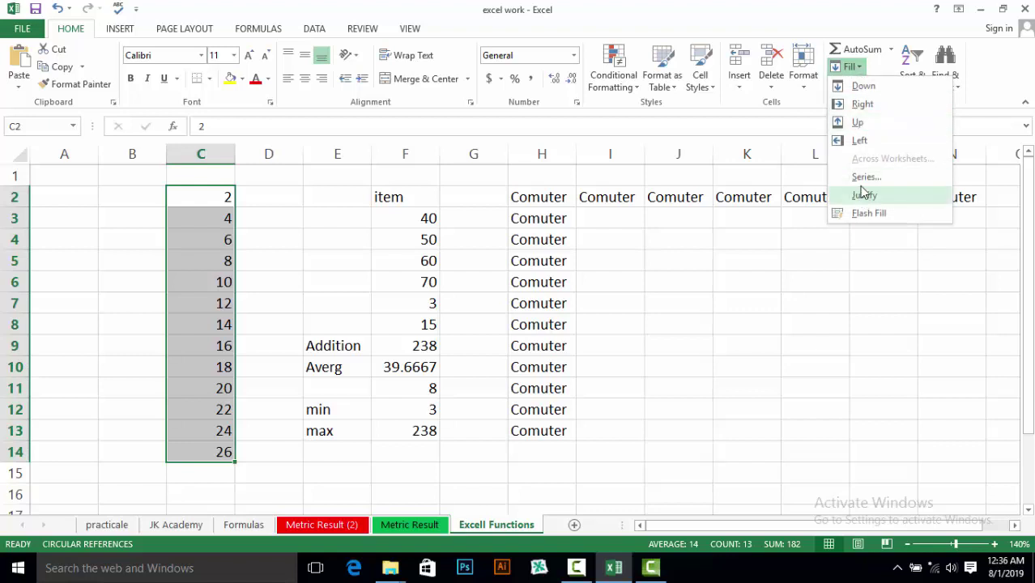
click(860, 67)
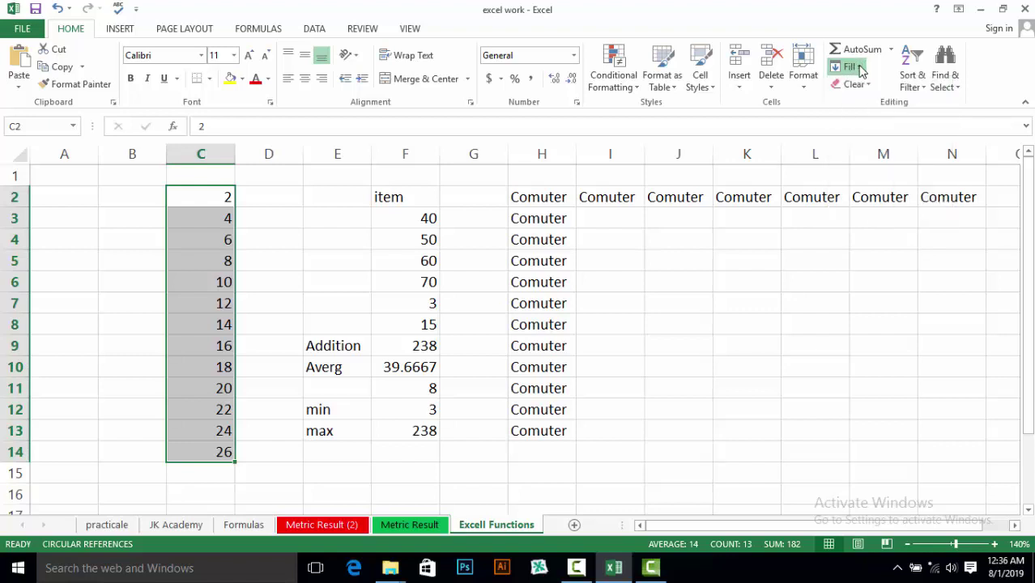
click(869, 86)
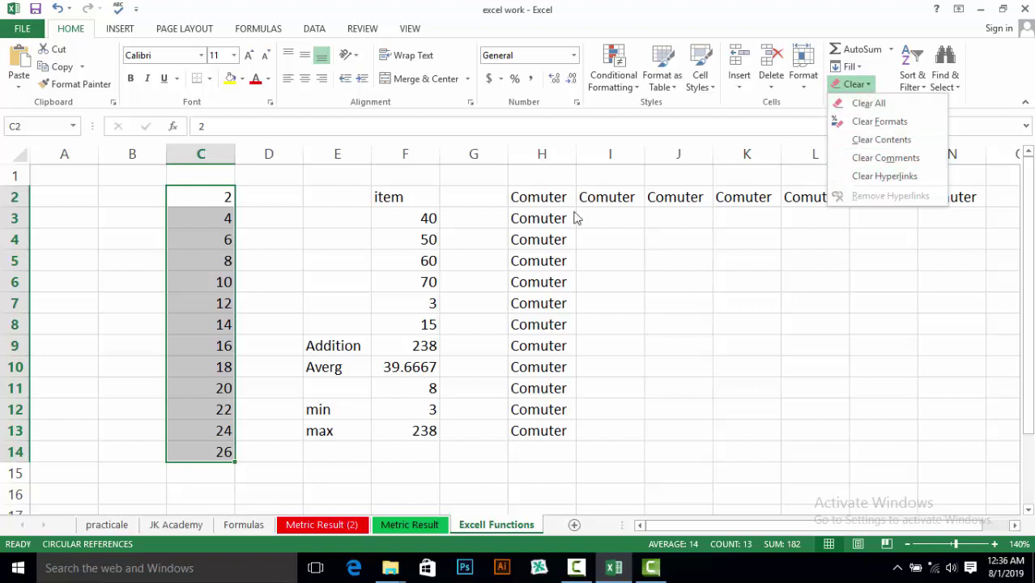
click(855, 105)
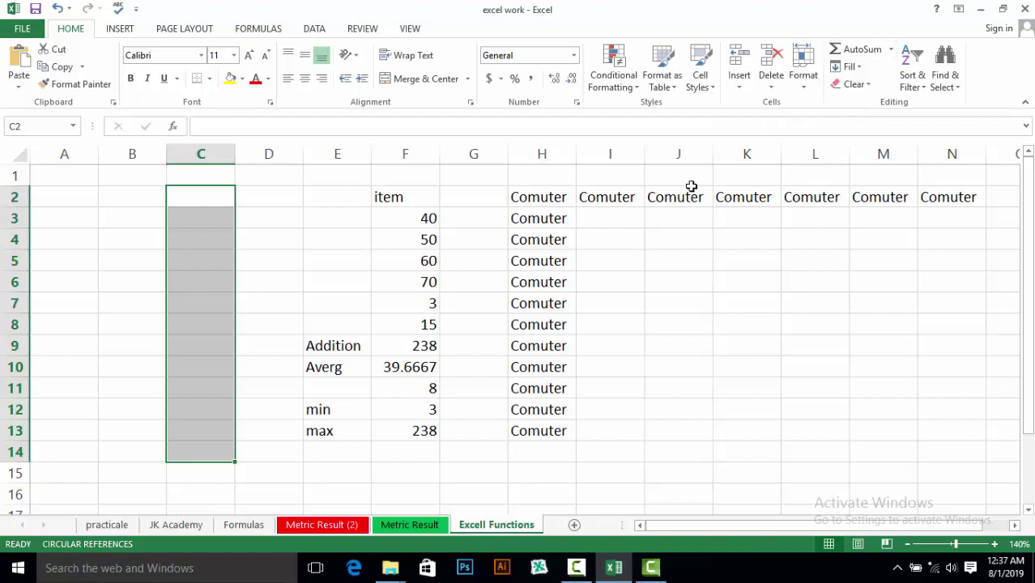
Step: Select F3:F10 and view the Clear options without clearing anything
drag(416, 218, 413, 366)
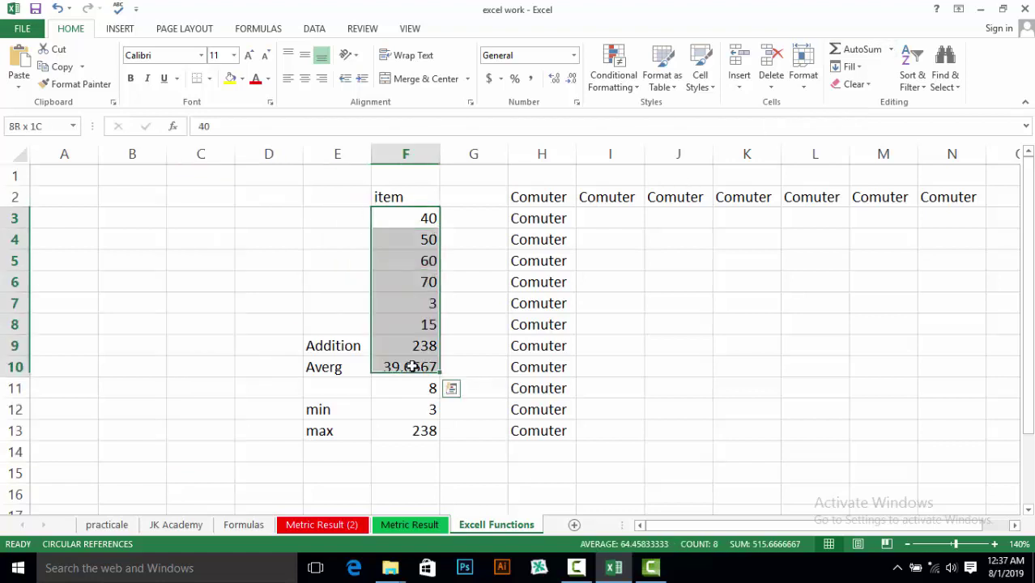
click(863, 86)
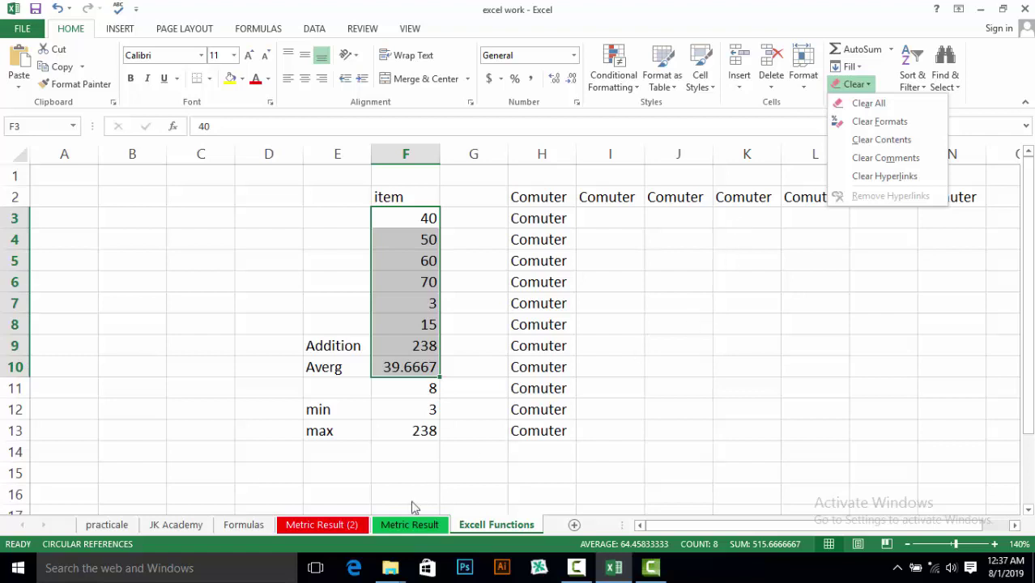
click(394, 525)
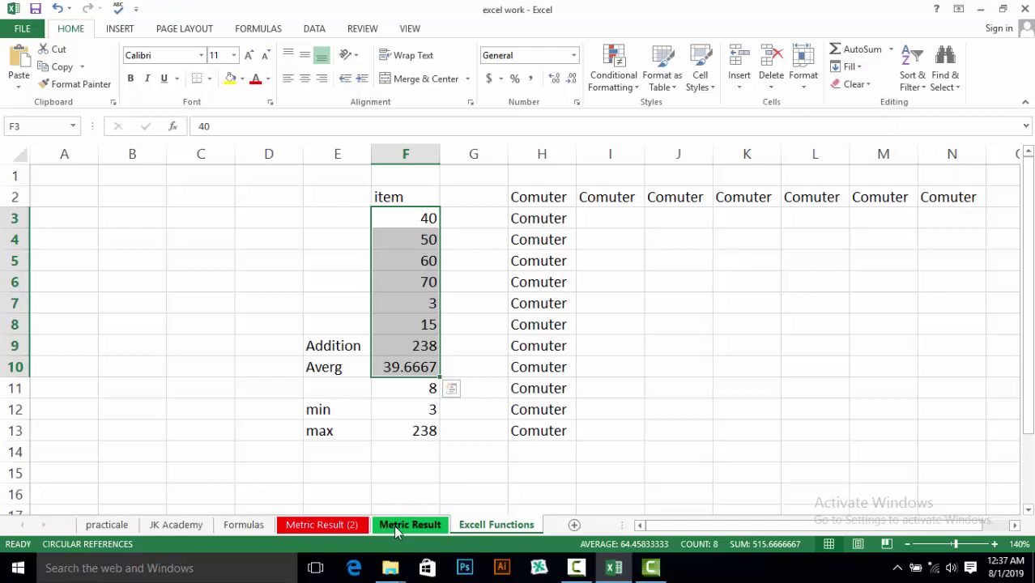
Step: On the Metric Result sheet, apply Clear Formats to the E4:K4 header row, Roll No to Persentage
click(394, 525)
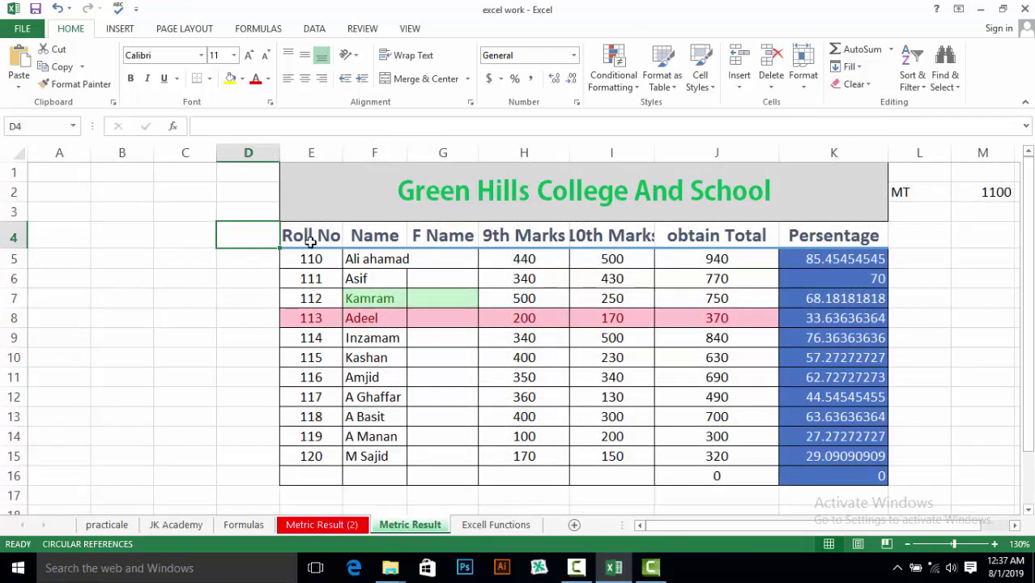
drag(291, 232, 836, 236)
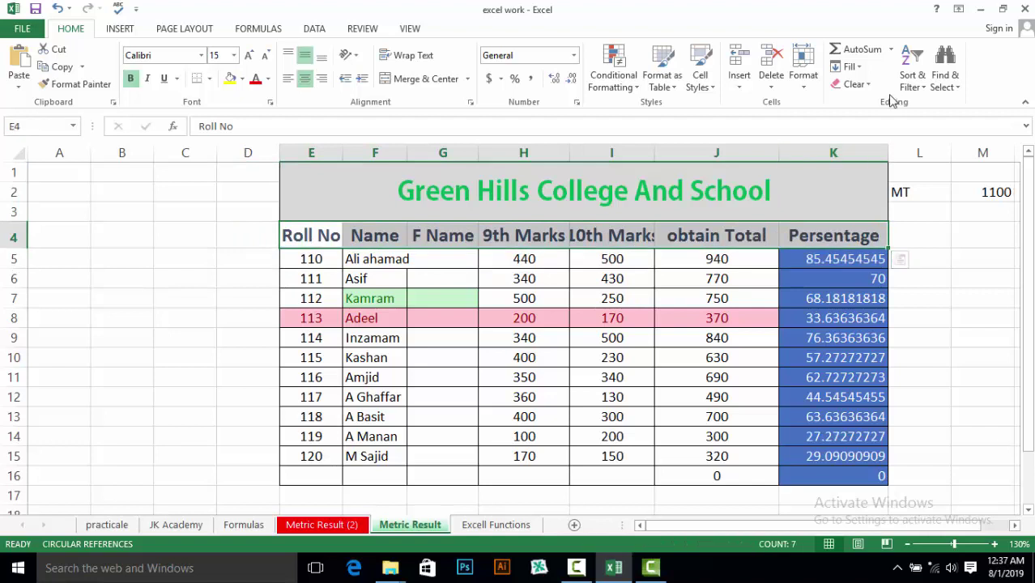
click(867, 85)
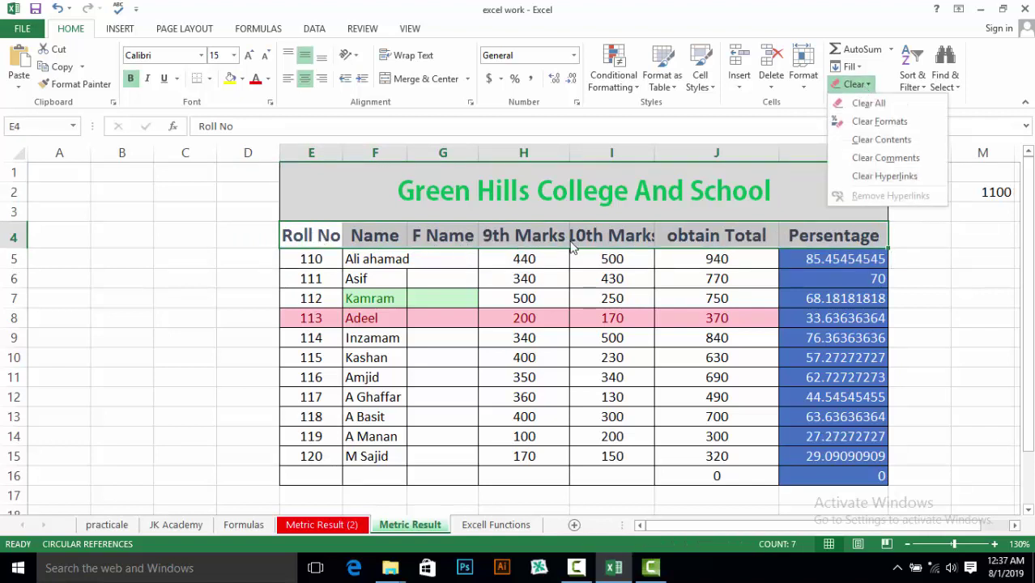
click(870, 124)
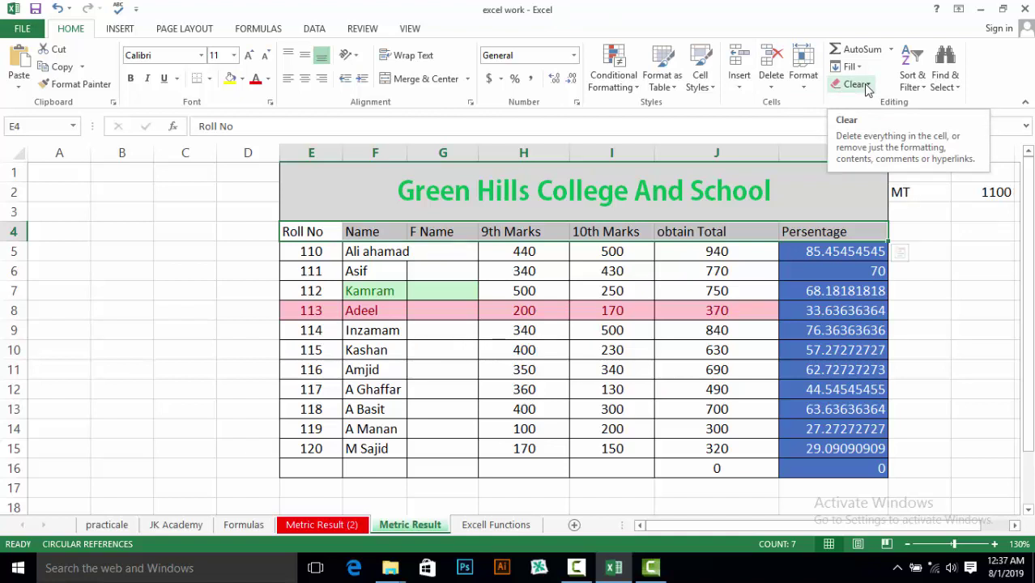
click(865, 86)
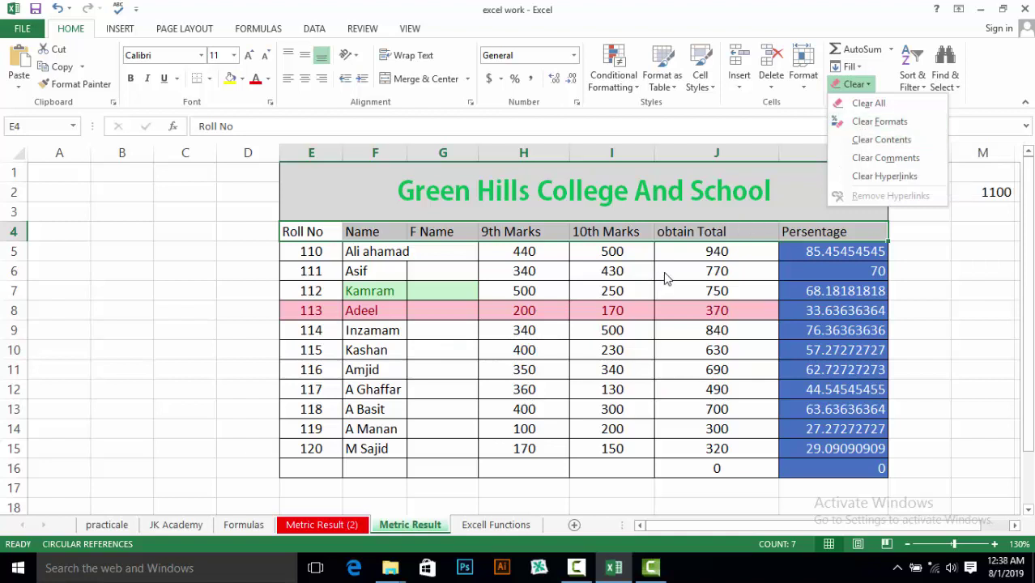
Step: Clear the contents of the 9th Marks cells H7:H12
click(495, 287)
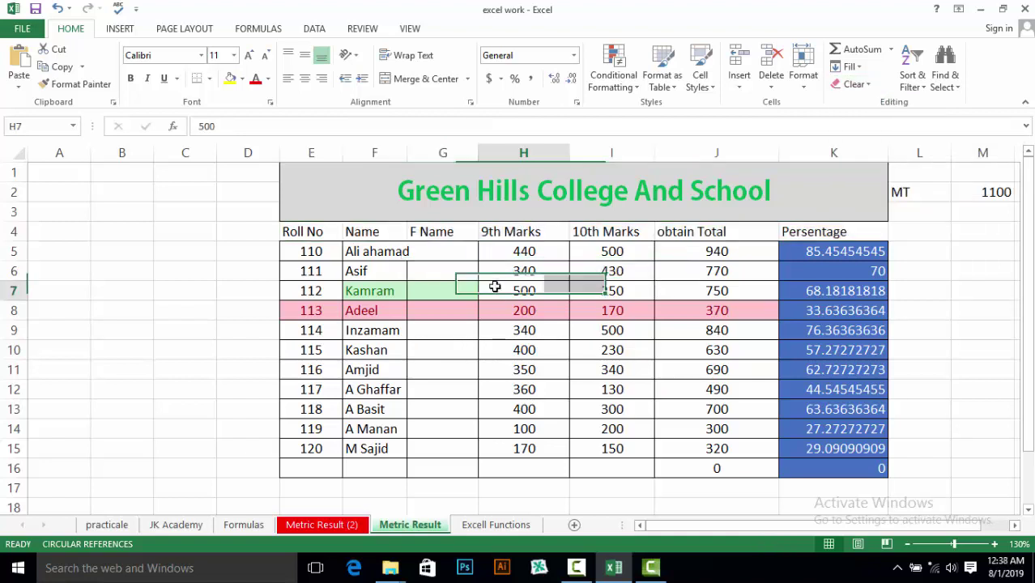
drag(494, 287, 510, 385)
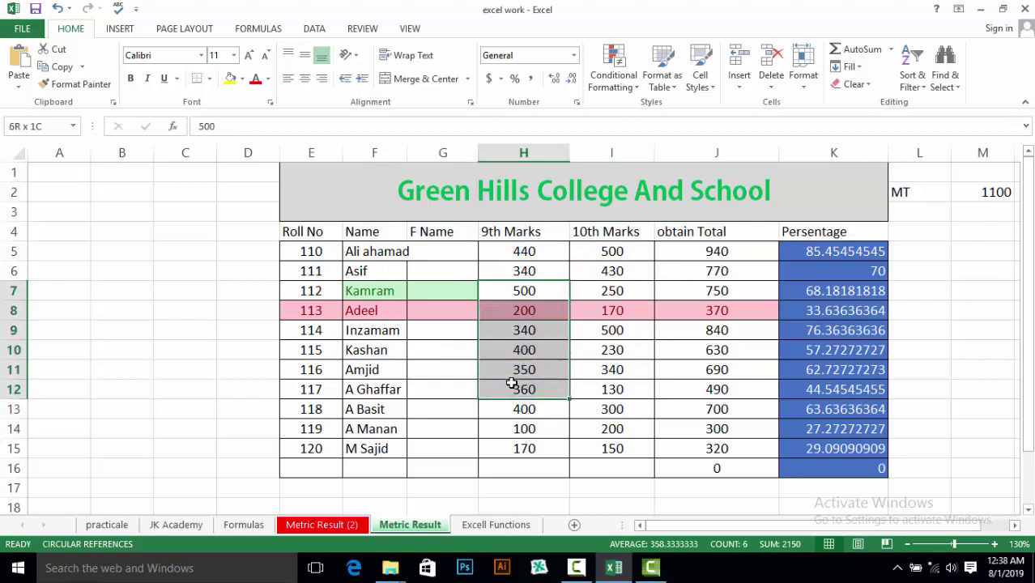
click(869, 85)
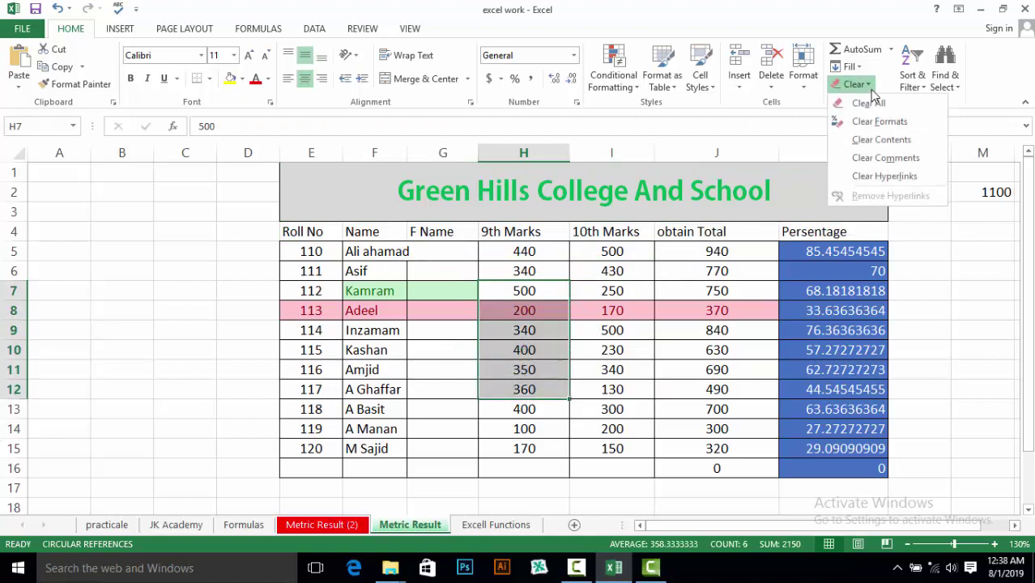
click(870, 142)
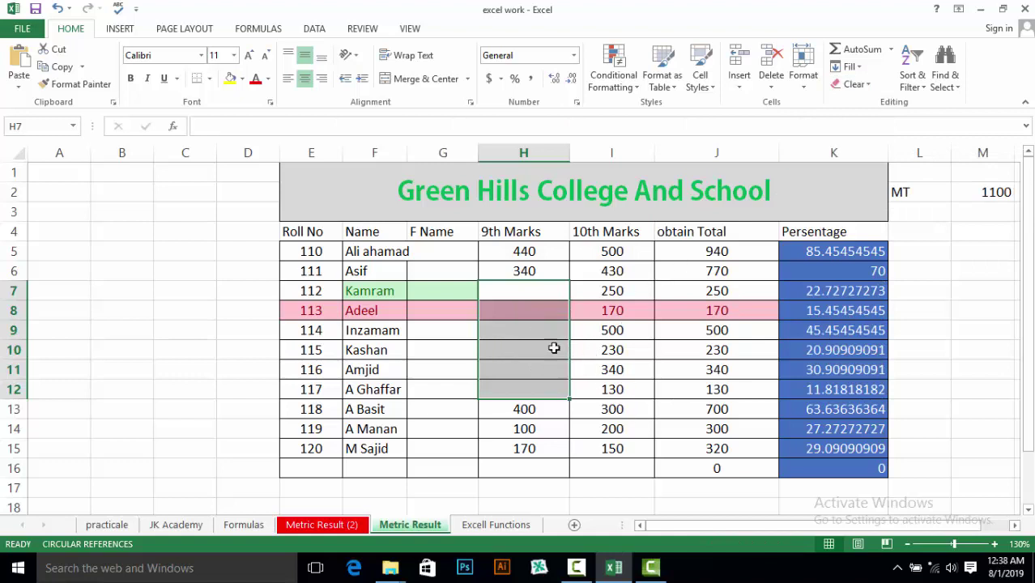
Step: Clear the contents of the 10th Marks cells I8:I13
click(586, 309)
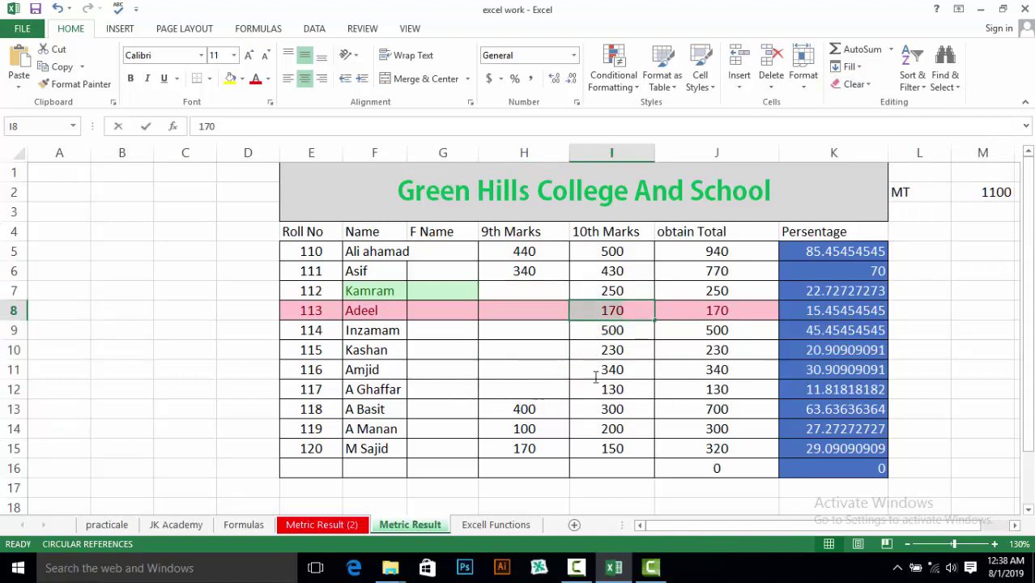
double_click(598, 312)
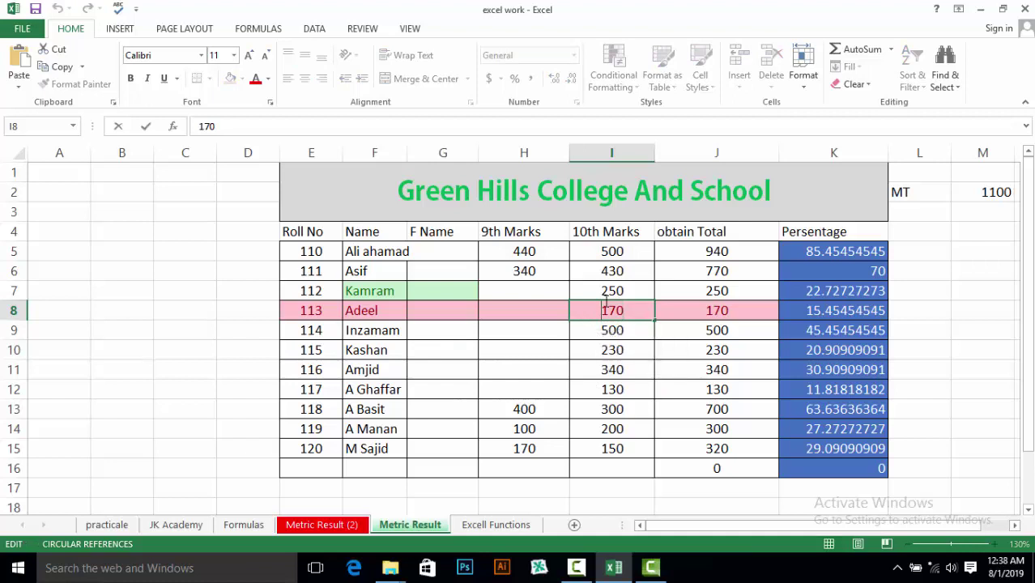
click(619, 348)
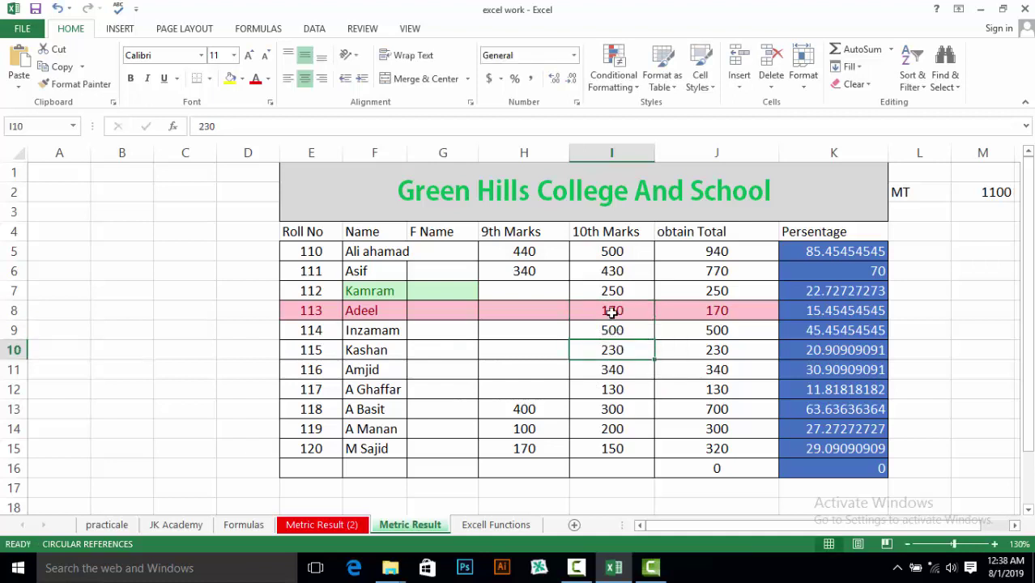
click(613, 313)
double_click(612, 313)
double_click(603, 311)
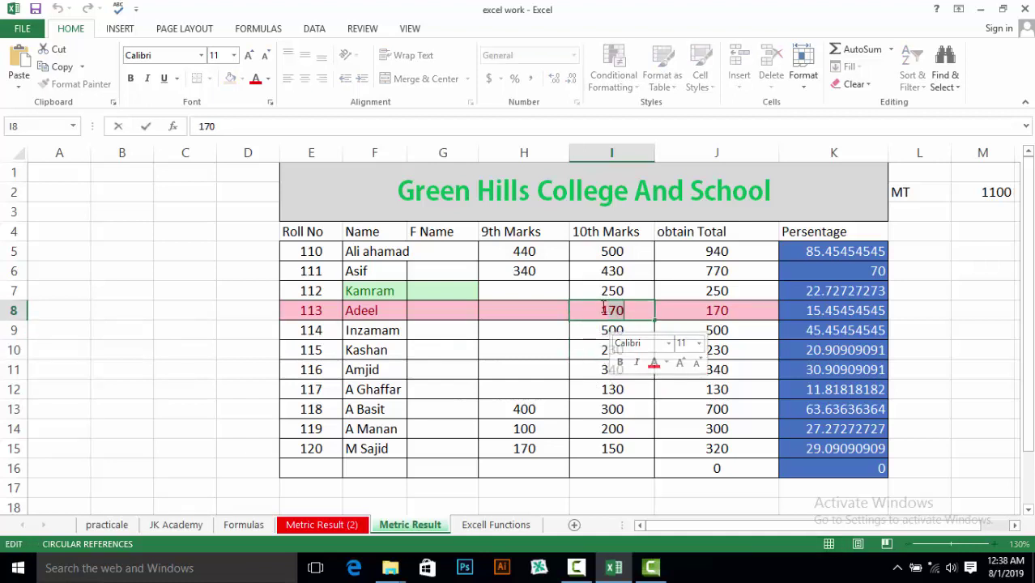
click(626, 338)
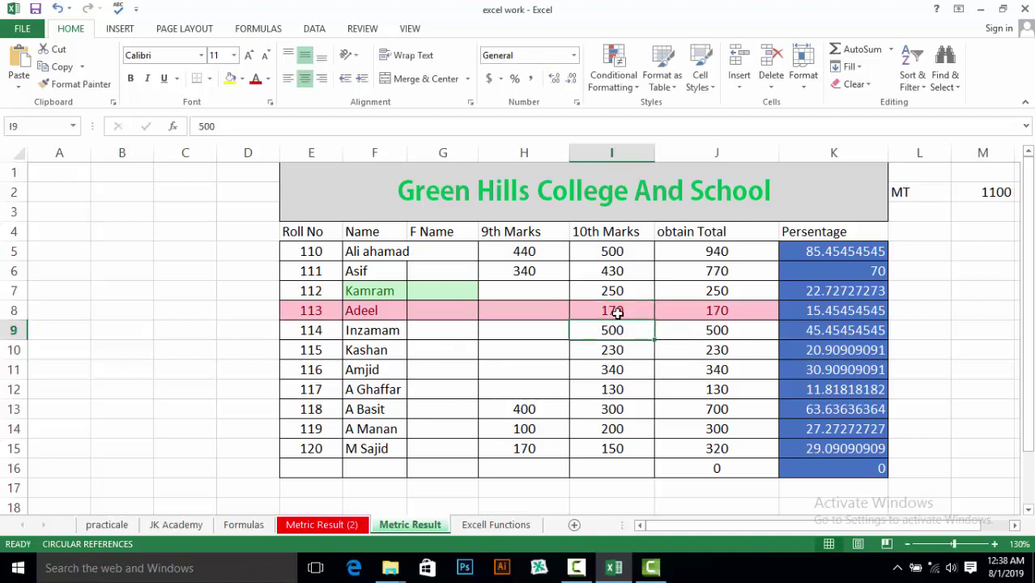
drag(619, 319, 617, 405)
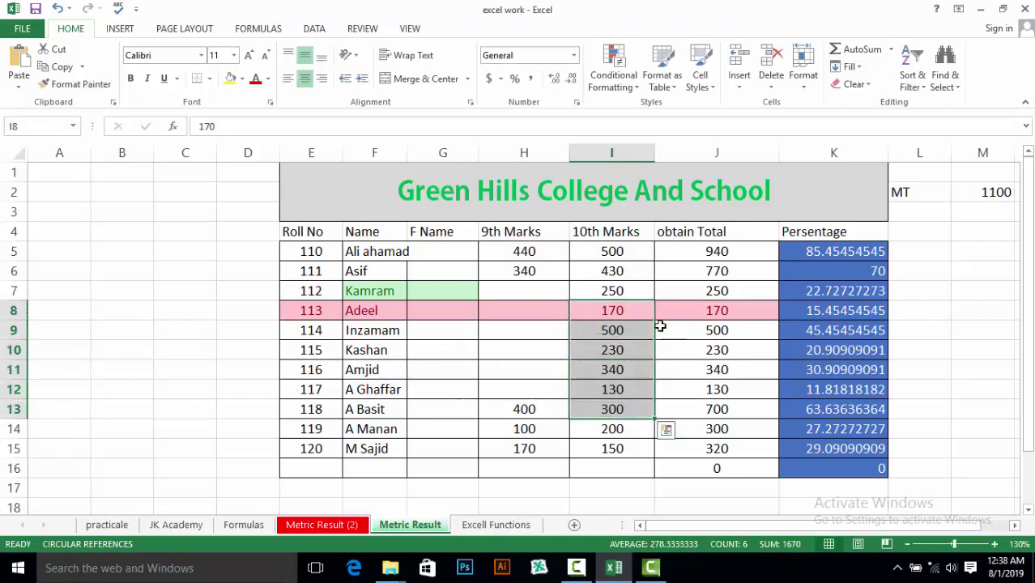
click(866, 86)
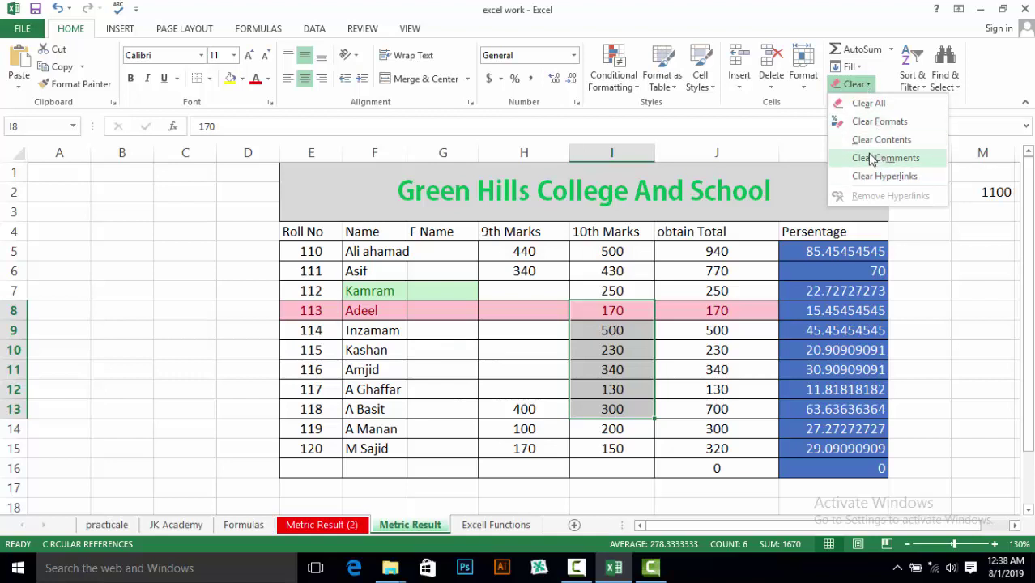
click(880, 139)
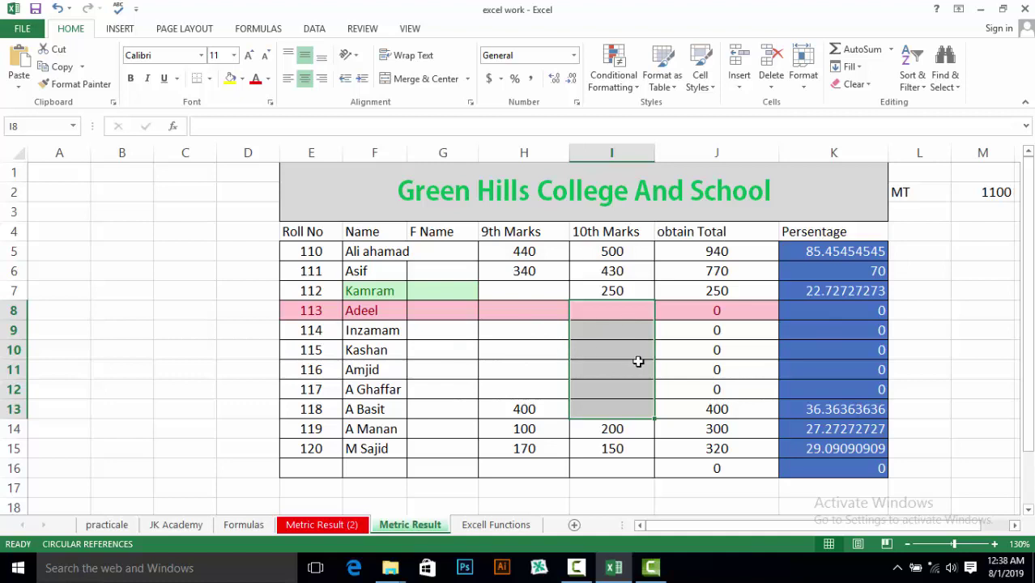
click(865, 88)
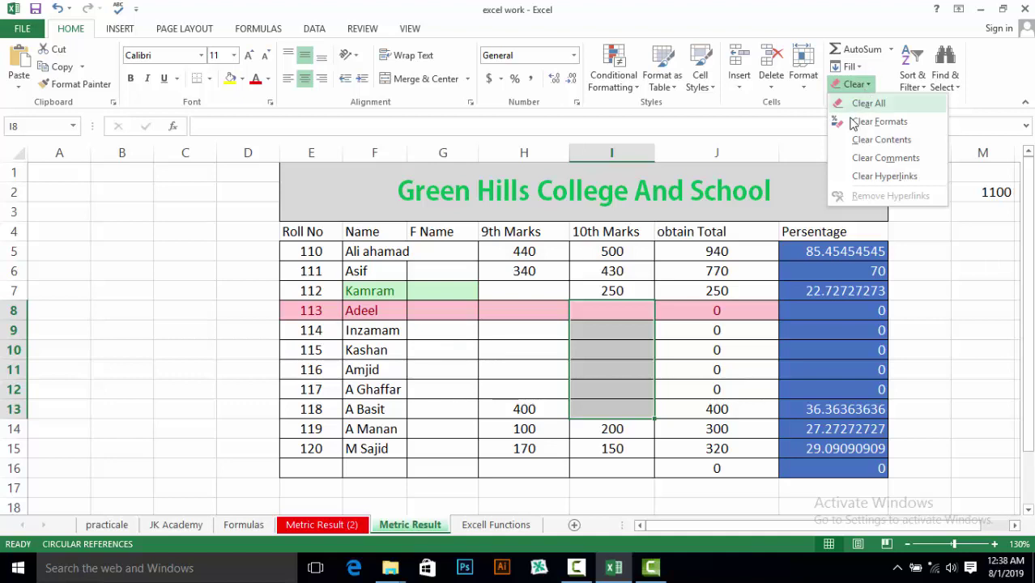
Step: Apply Clear Formats to merged title cell E1, 'Green Hills College And School'
click(682, 180)
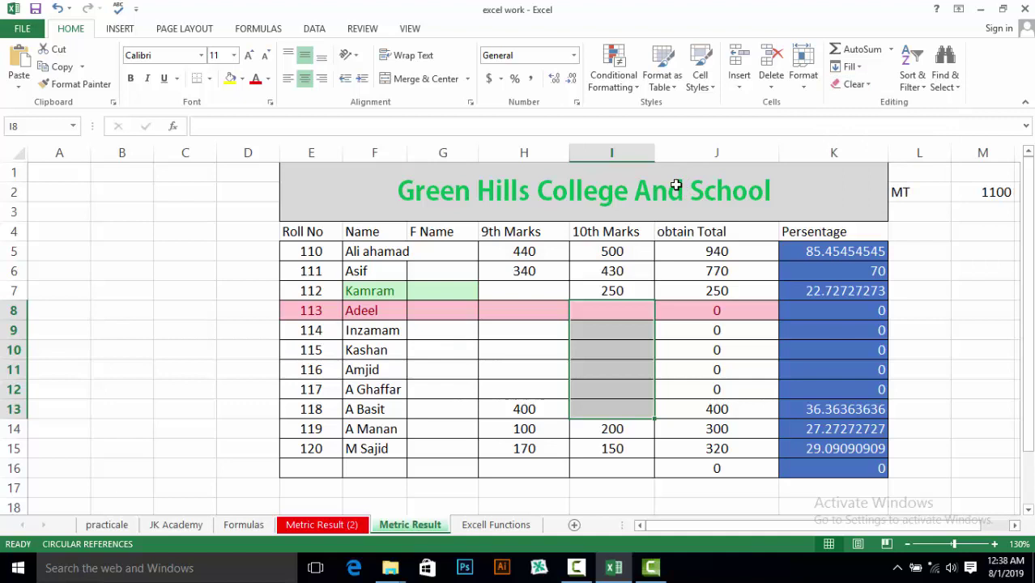
click(813, 180)
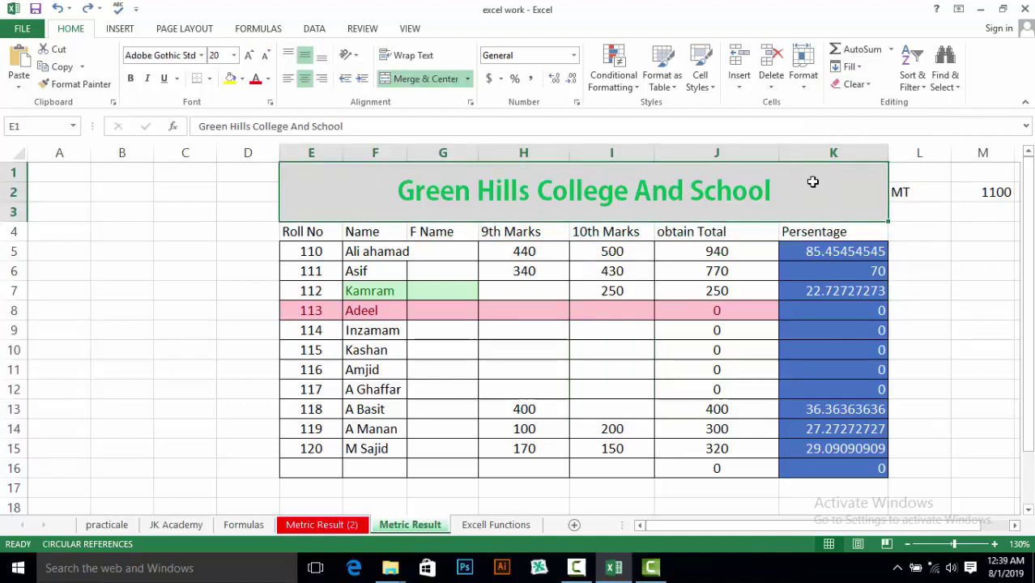
click(868, 85)
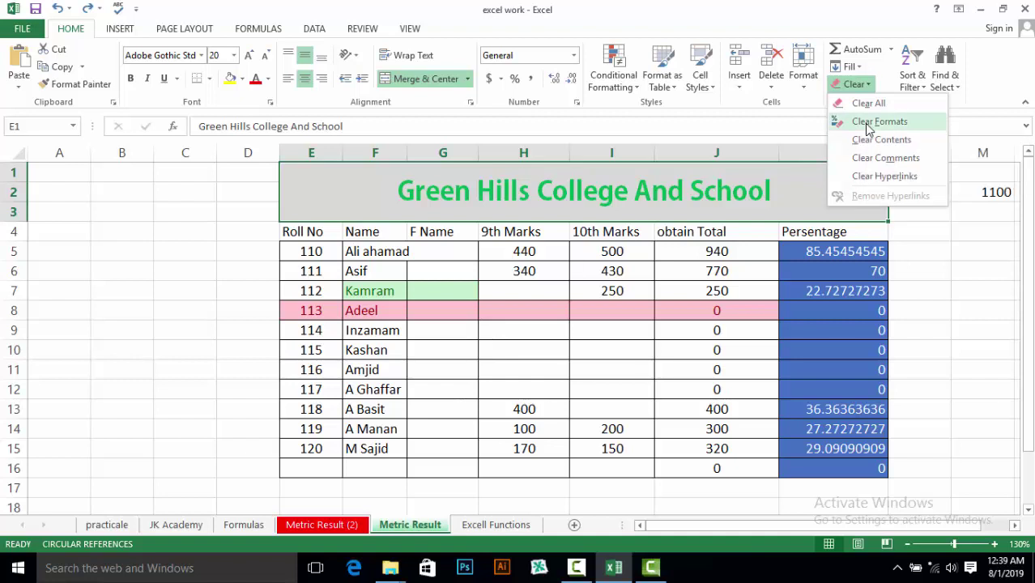
click(868, 123)
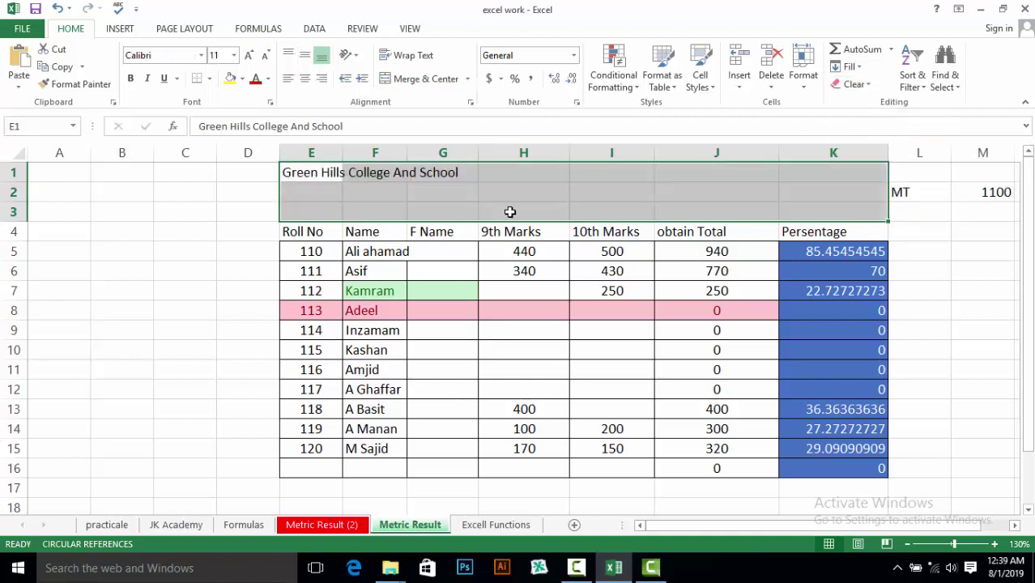